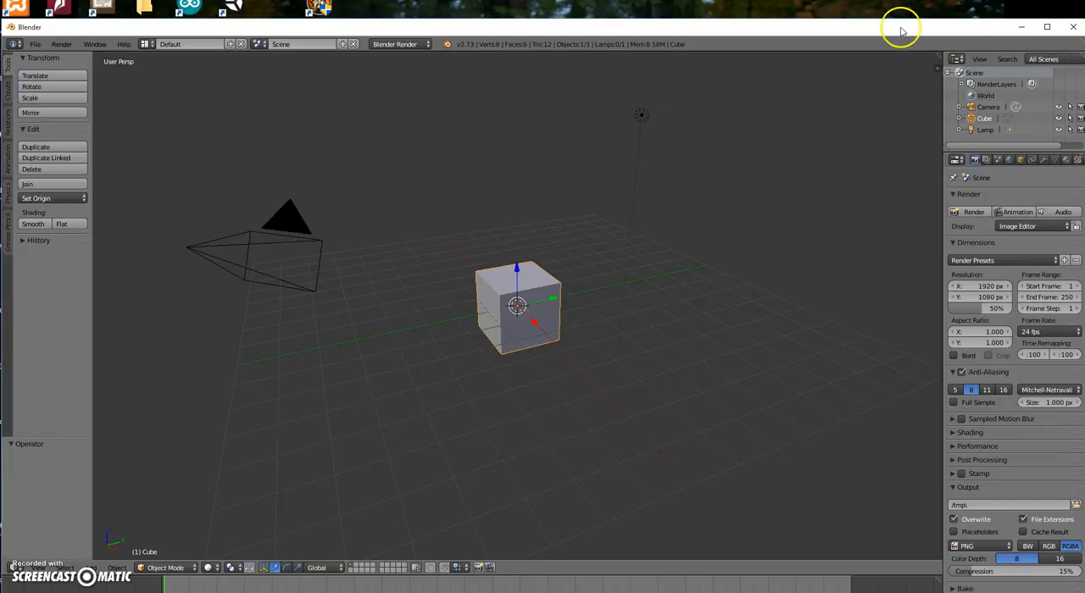
Maximize the application window so it fills the screen
left_click_drag(849, 27, 839, 36)
left_click(816, 269)
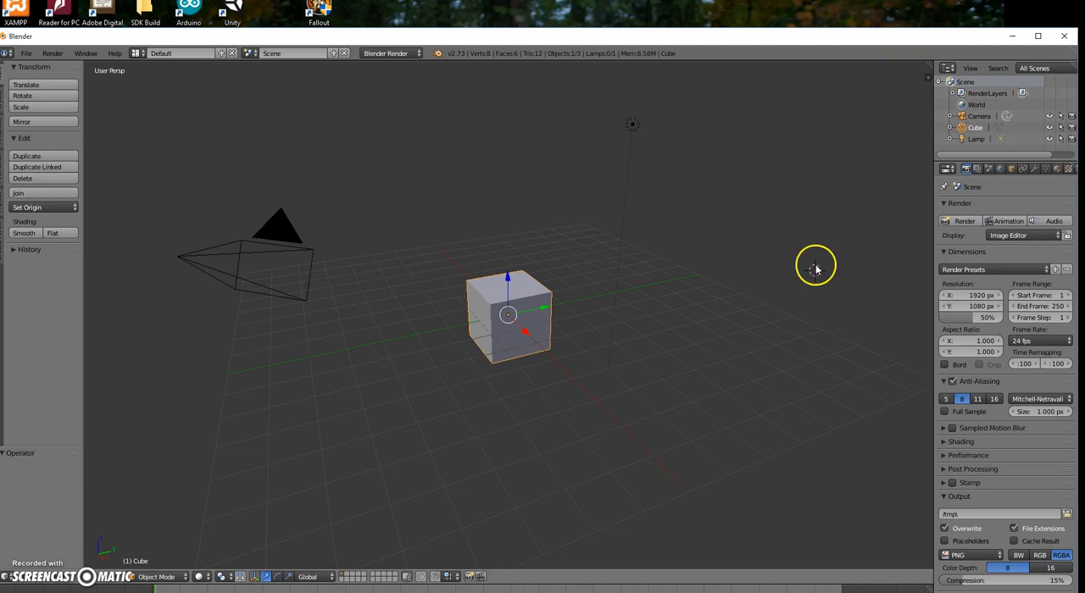
double_click(727, 35)
left_click(794, 168)
left_click_drag(890, 5, 1023, 246)
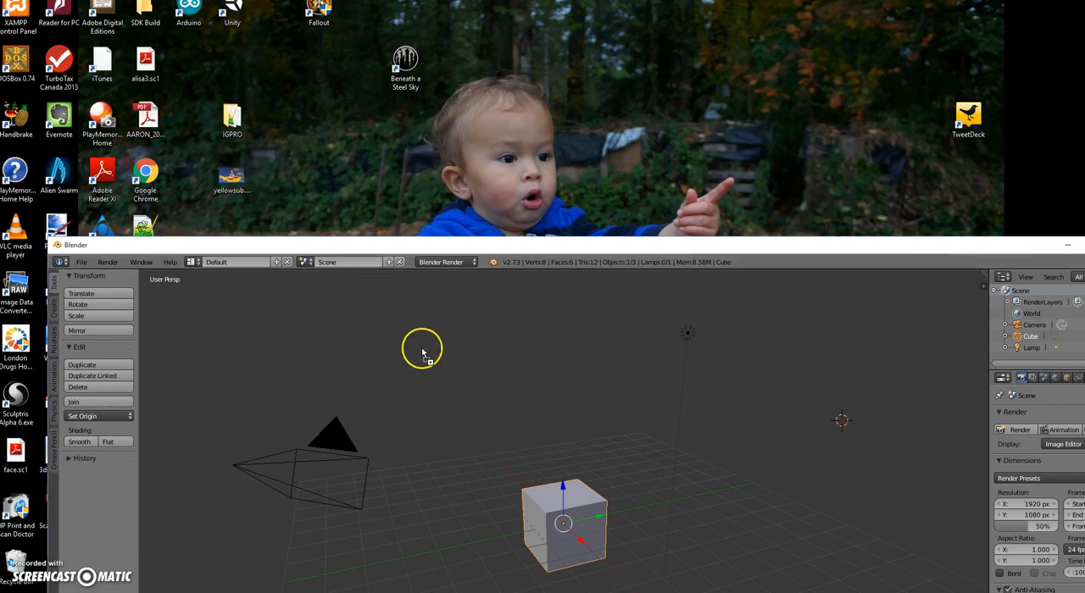
double_click(912, 243)
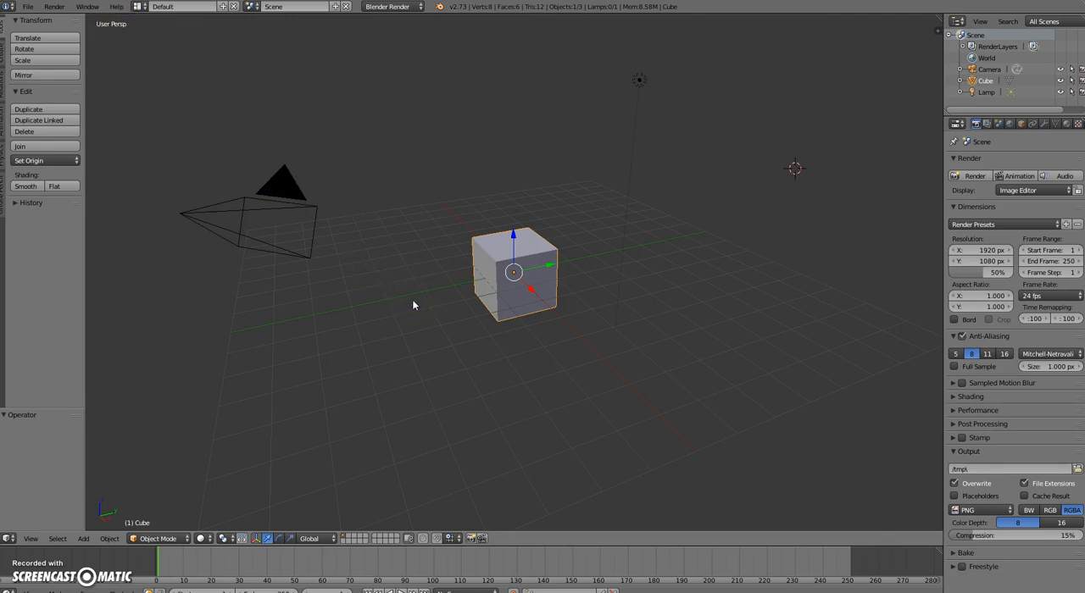
Compare the default scene in perspective and orthographic projection
scroll(413, 305, "down", 2)
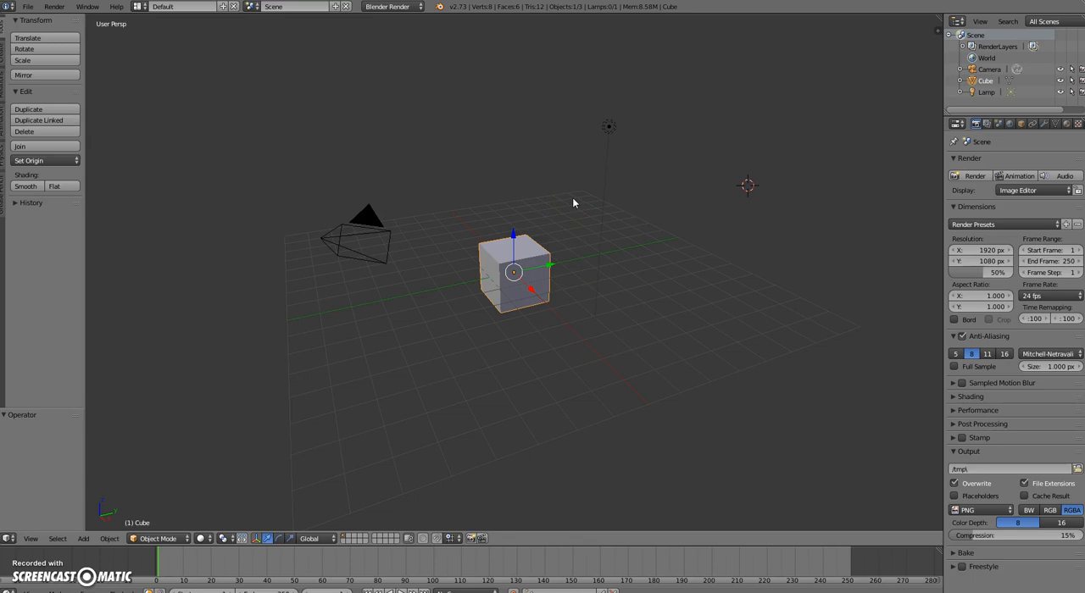
key("KP_5")
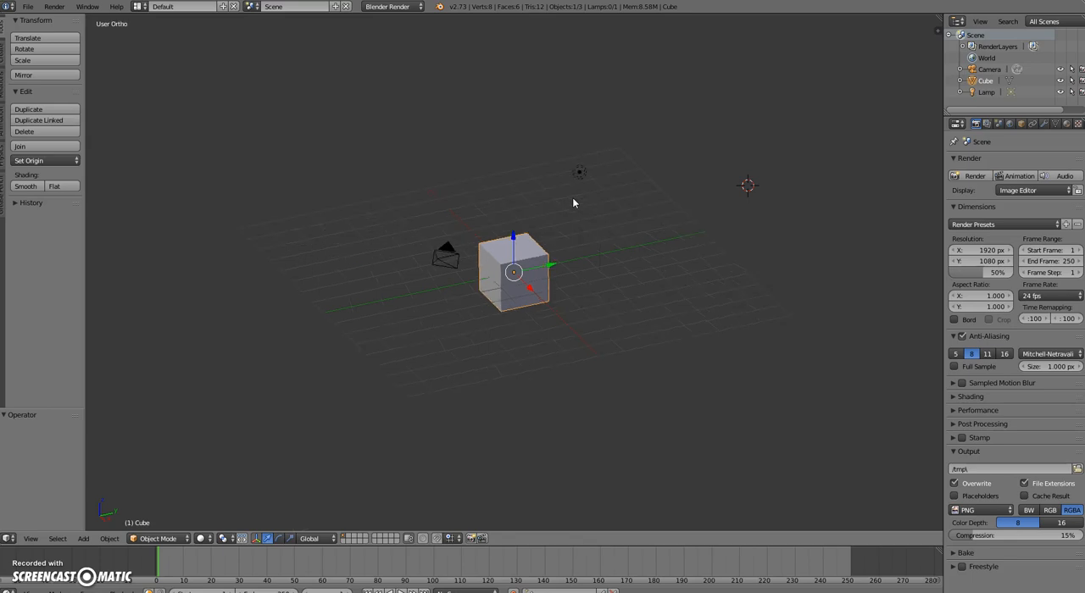
key("KP_5")
key("KP_5")
key("KP_5")
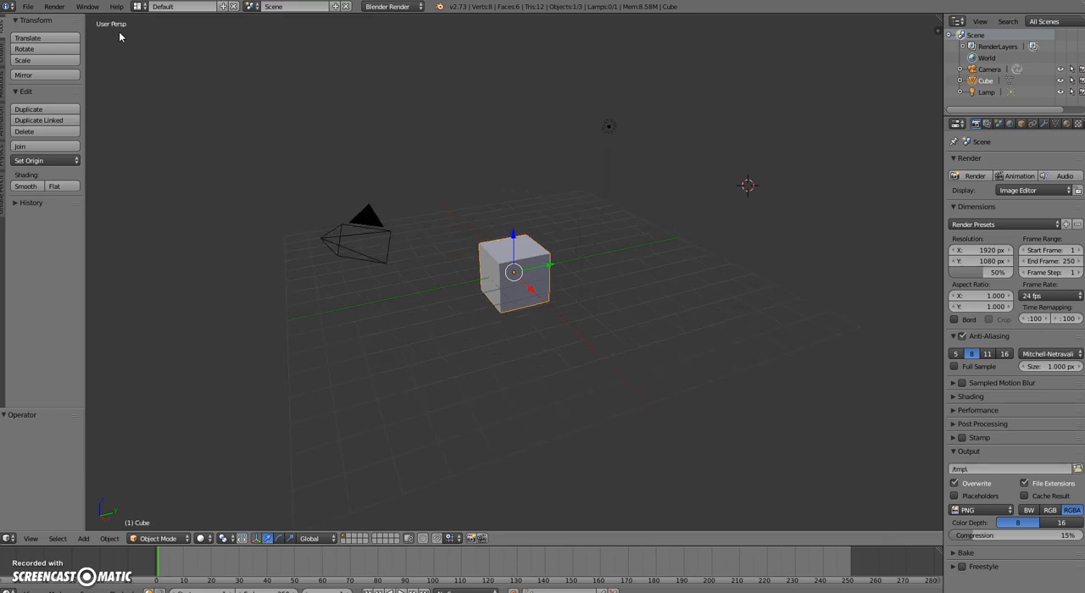
Display the cube as a wireframe and compare its perspective and orthographic projections
scroll(503, 296, "up", 3)
scroll(503, 296, "up", 3)
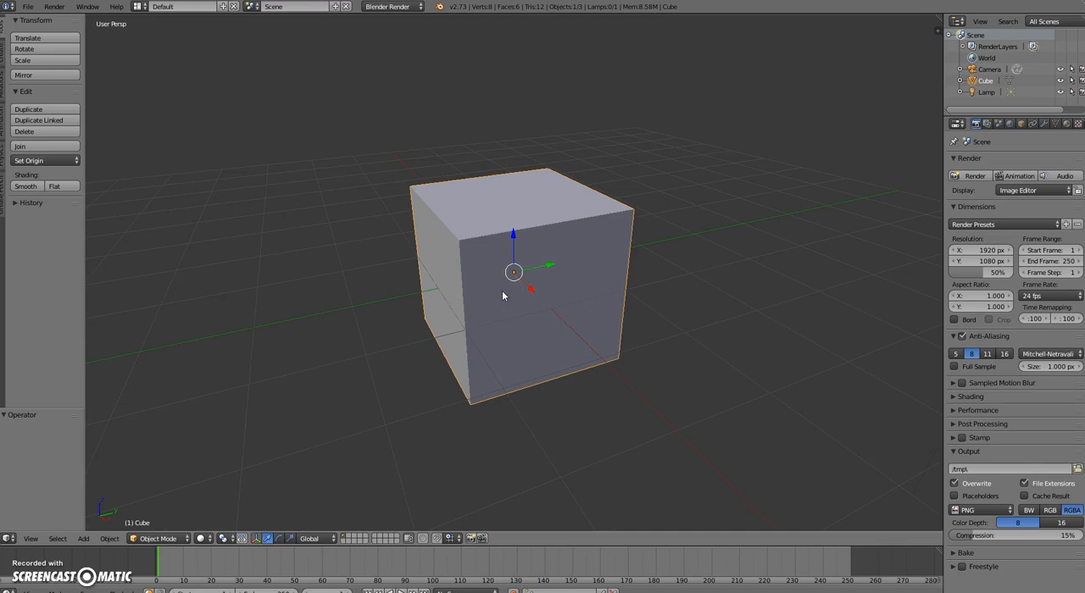
key("z")
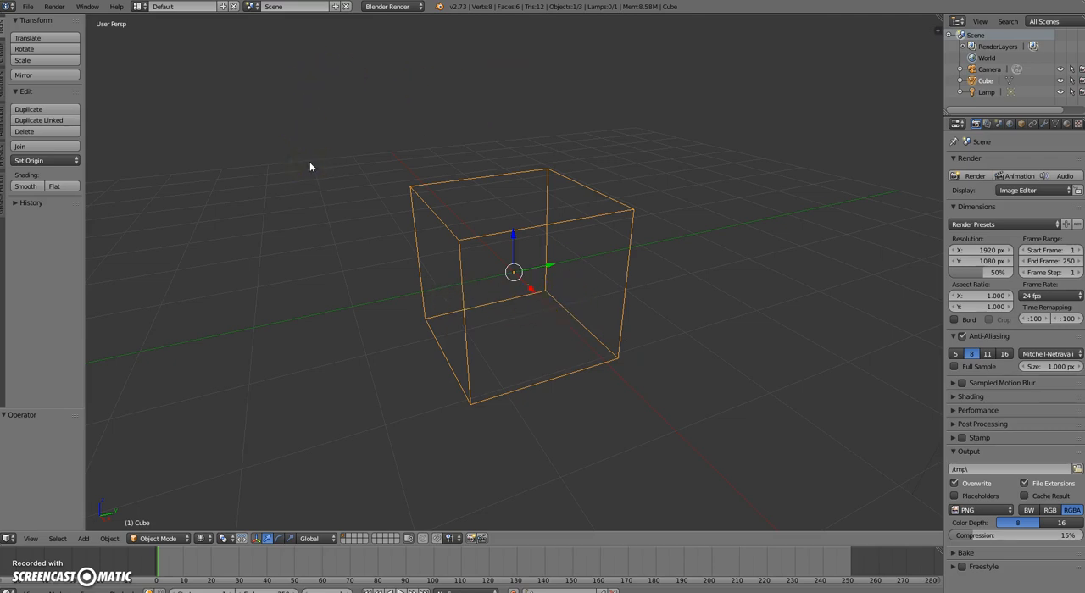
key("KP_5")
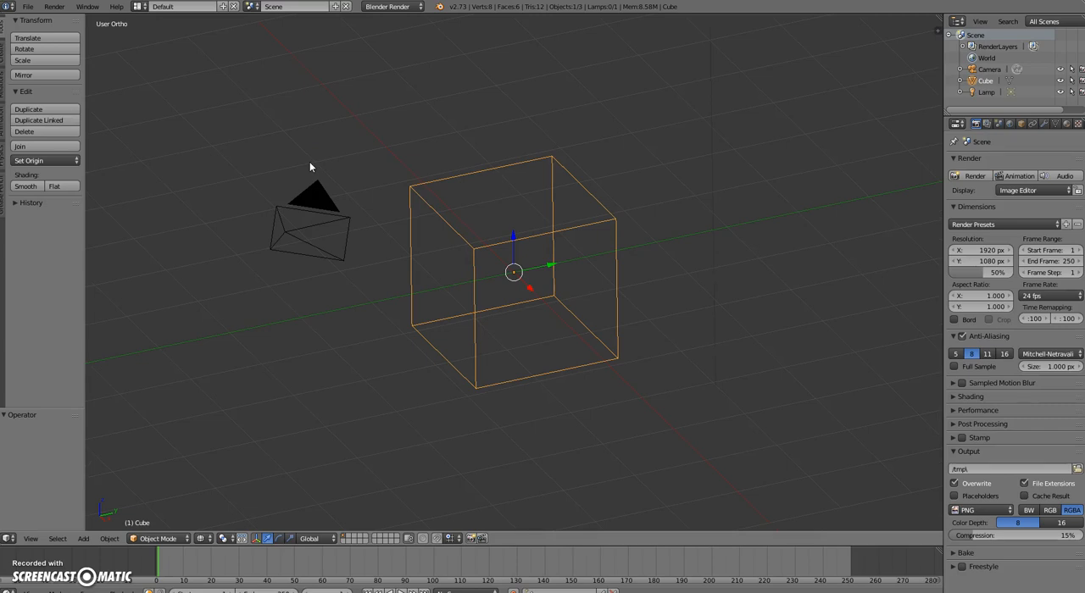
key("KP_5")
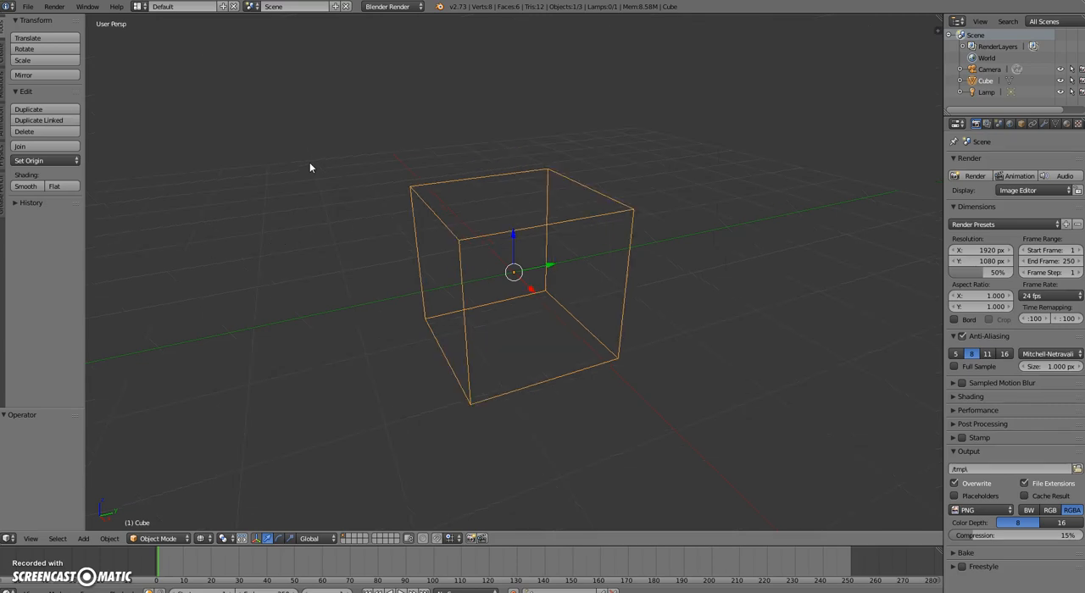
key("KP_5")
key("KP_5")
Switch to the front view and compare both projections, ending in orthographic projection
key("KP_1")
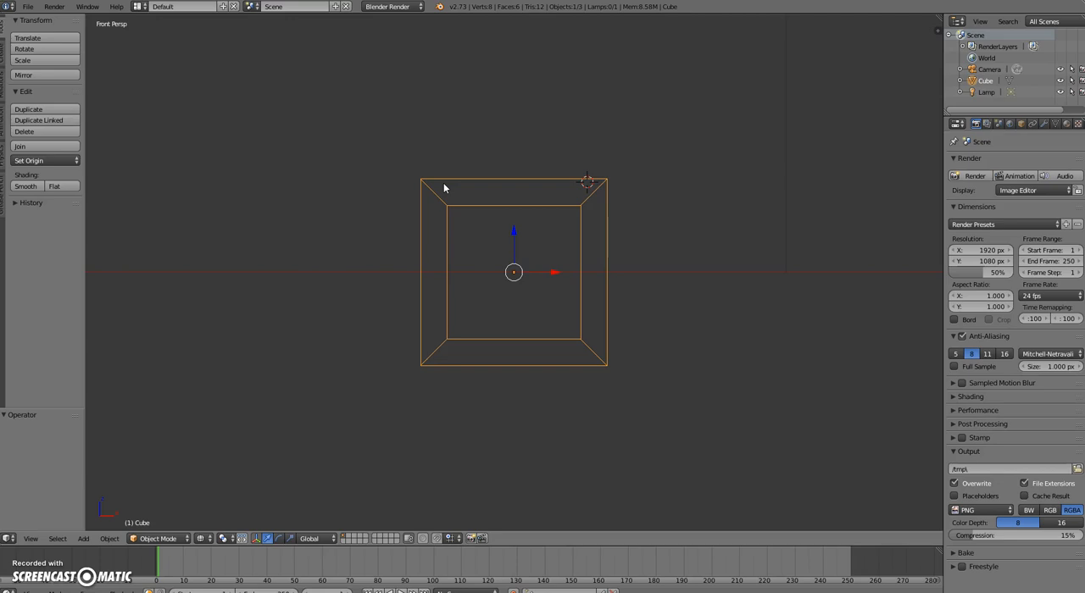
key("KP_5")
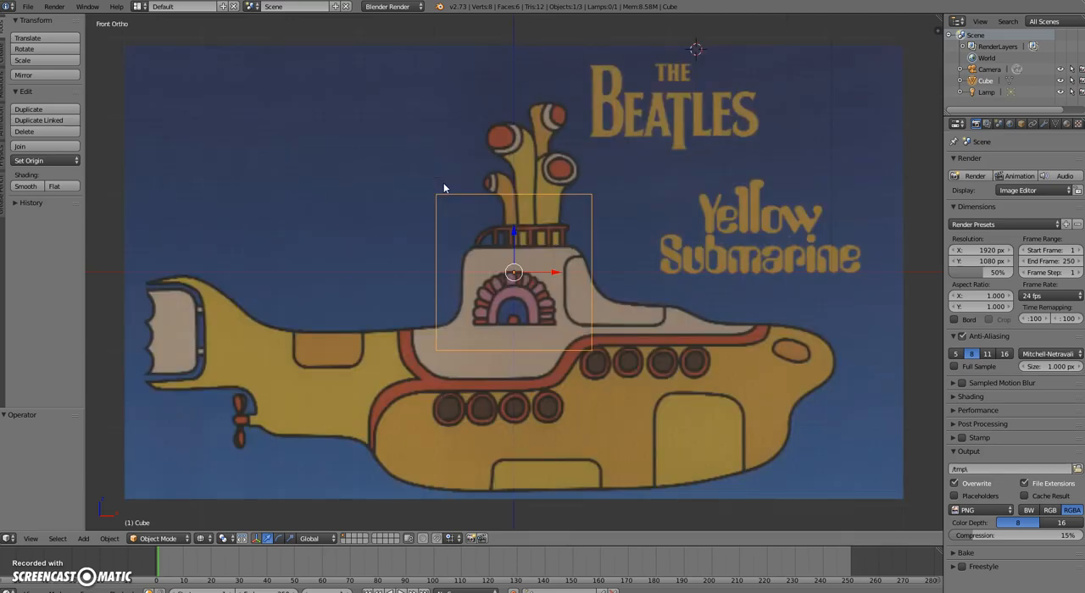
key("KP_5")
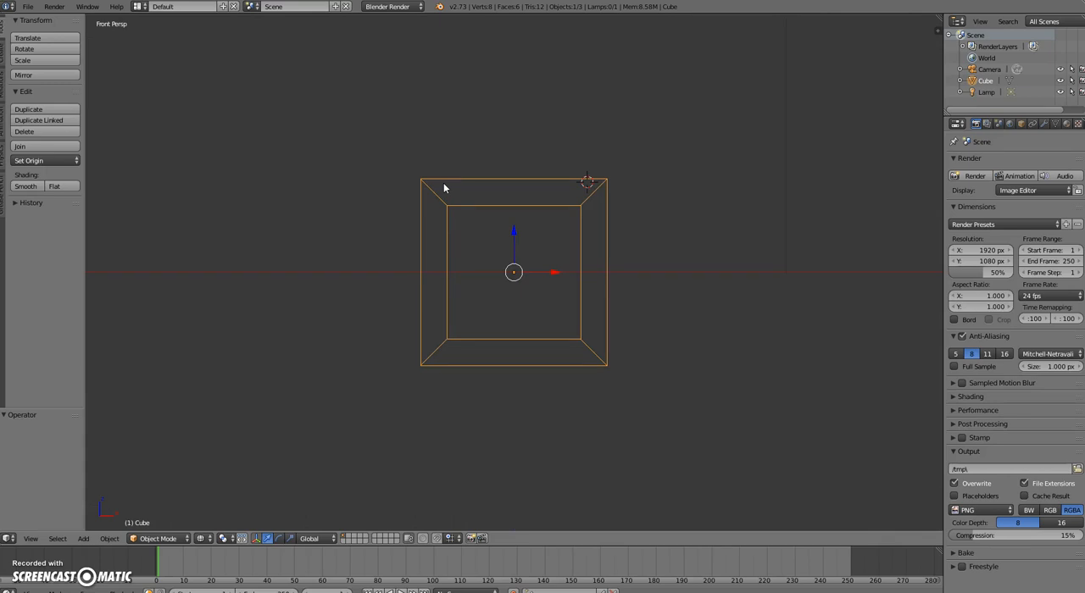
key("KP_5")
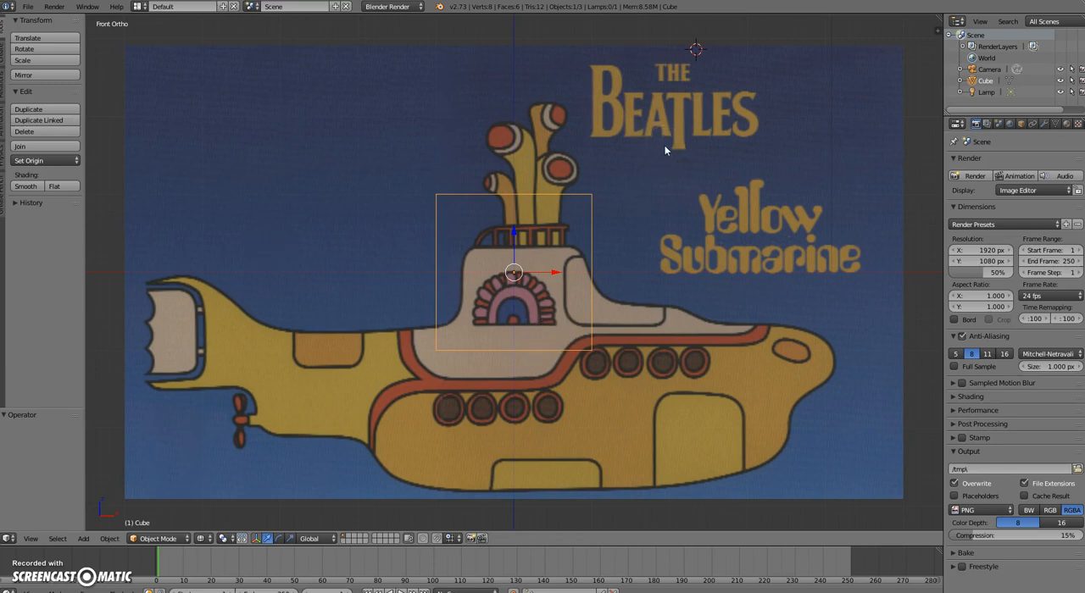
key("KP_5")
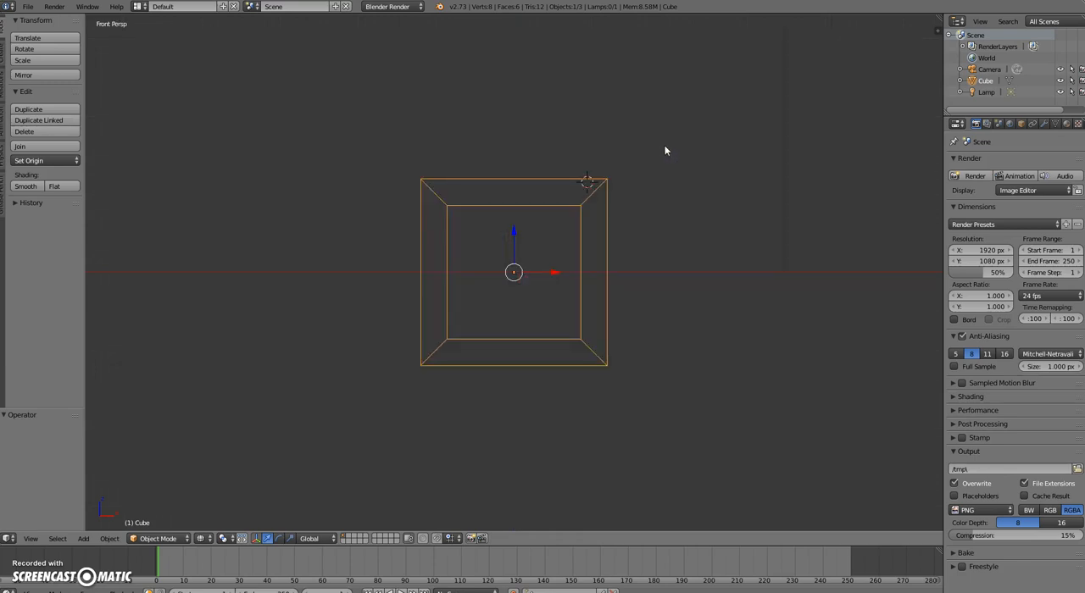
key("KP_5")
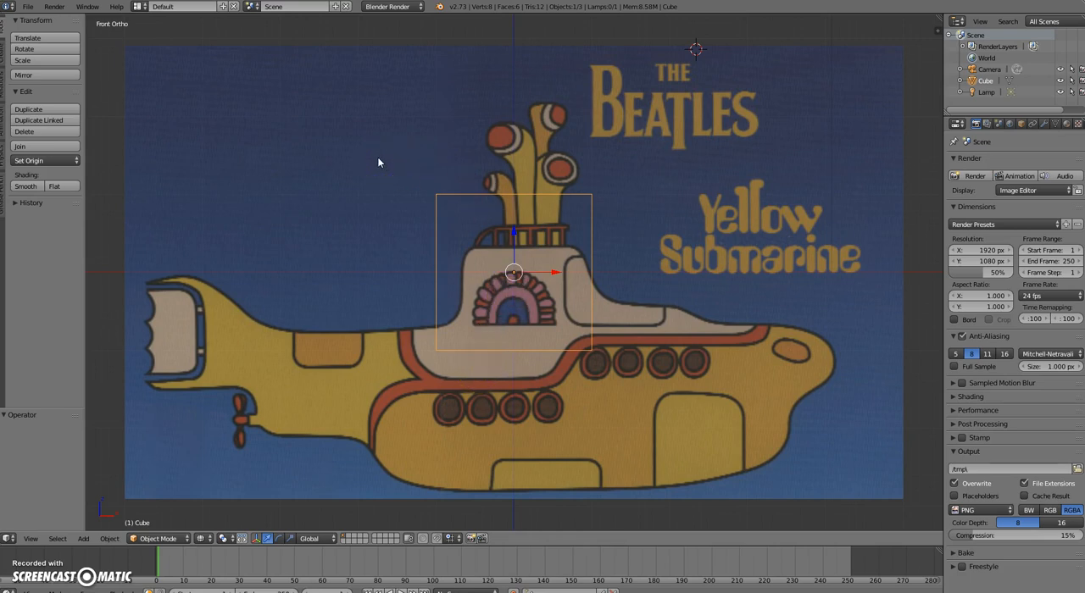
Look at the cube through the camera and from the front, back, right, left, top and bottom
key("KP_3")
key("KP_7")
key("KP_0")
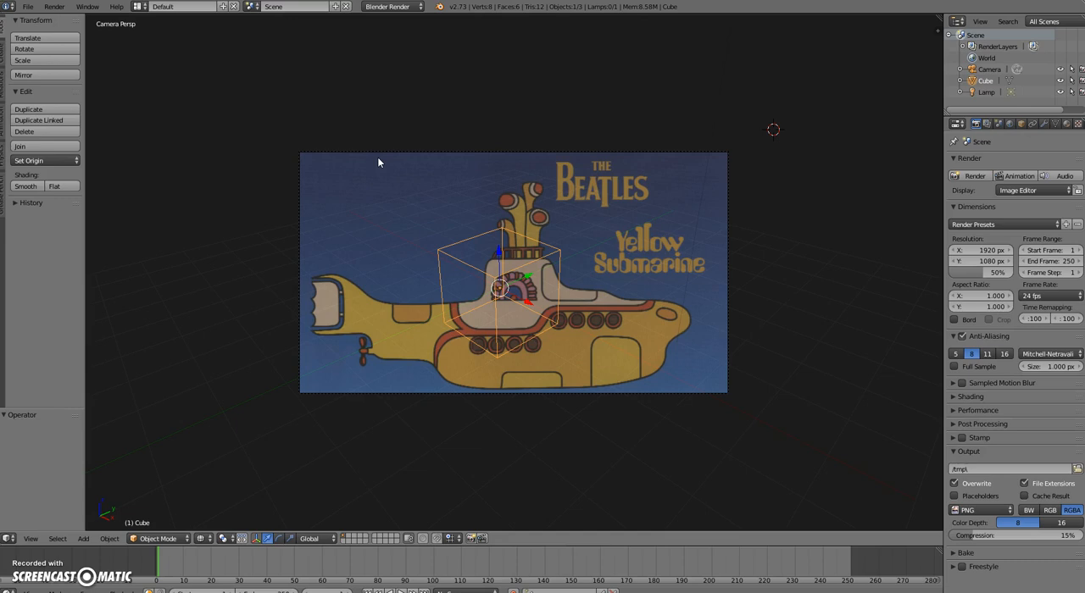
key("KP_1")
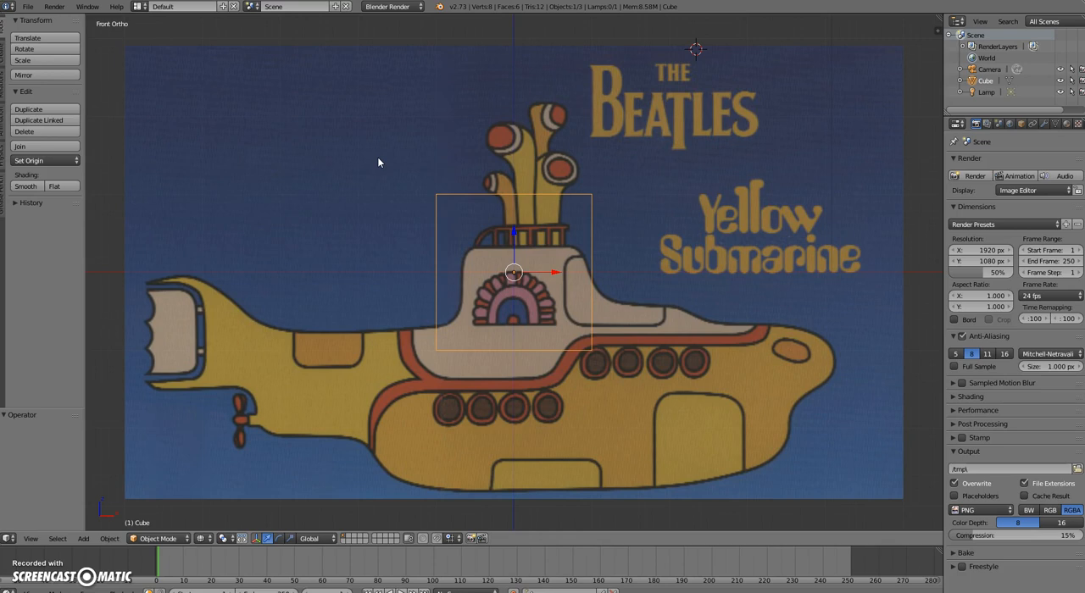
key("ctrl+KP_1")
key("KP_1")
key("ctrl+KP_1")
key("KP_7")
key("ctrl+KP_7")
key("KP_3")
key("ctrl+KP_3")
Examine the cube by rotating the view around it in increments, horizontally and vertically
key("KP_4")
key("KP_4")
key("KP_4")
key("KP_4")
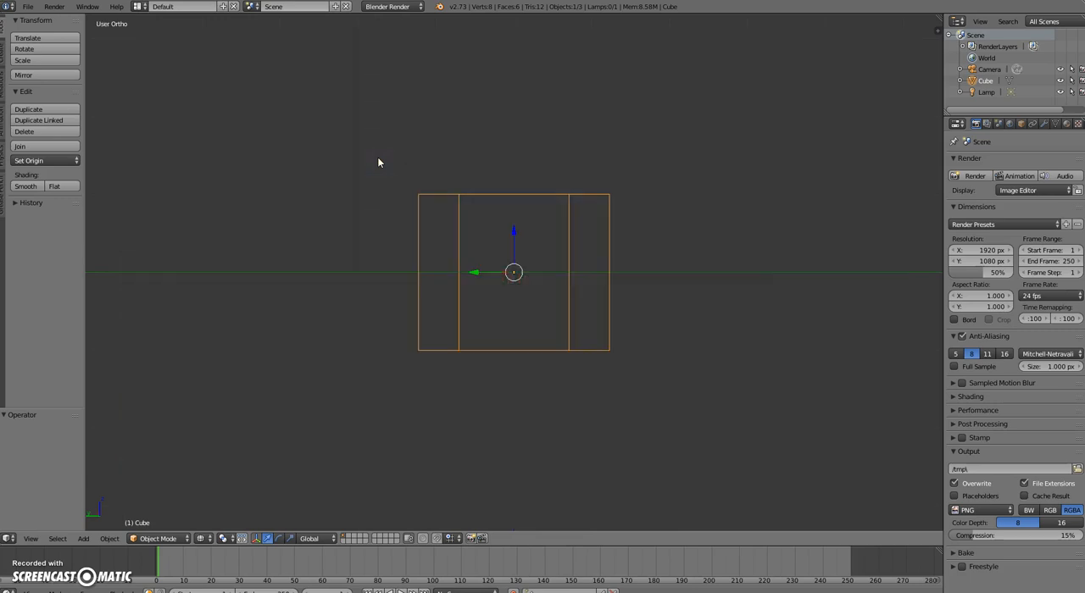
key("KP_4")
key("KP_4")
key("KP_6")
key("KP_6")
key("KP_6")
key("KP_6")
key("KP_6")
key("KP_6")
key("KP_4")
key("KP_4")
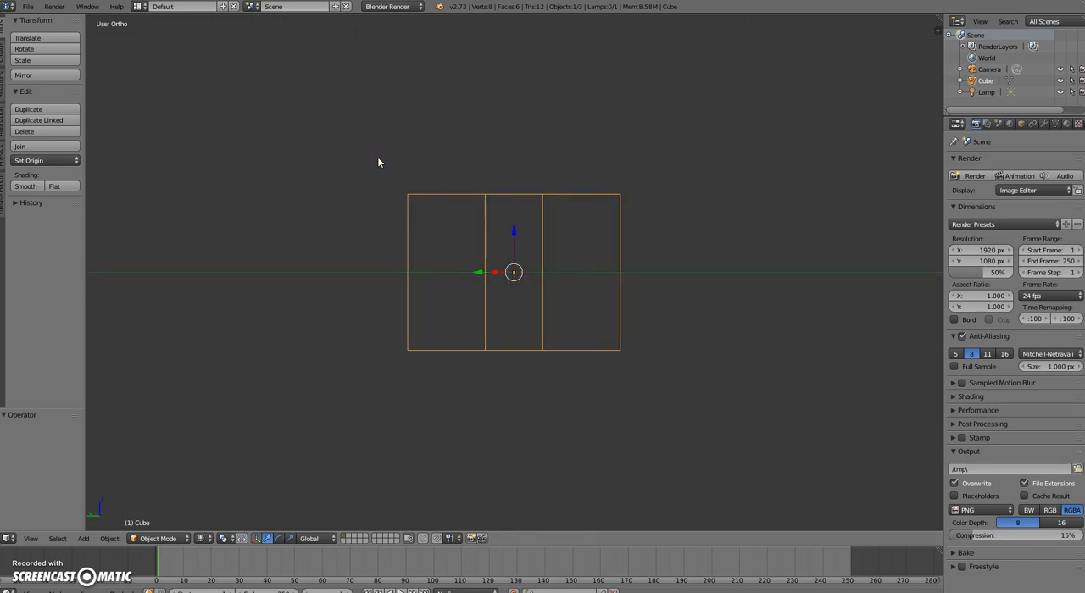
key("KP_4")
key("KP_6")
key("KP_8")
key("KP_8")
key("KP_8")
key("KP_8")
key("KP_2")
key("KP_2")
key("KP_2")
key("KP_2")
key("KP_8")
key("KP_8")
key("KP_8")
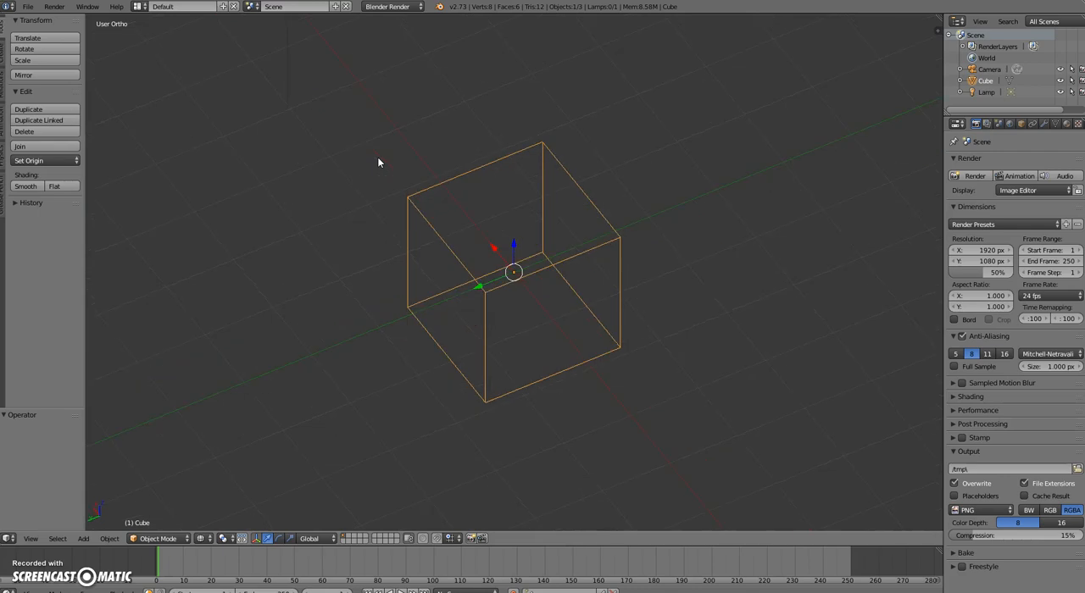
Switch to the left orthographic view and open the Background Images settings of the viewport
key("KP_1")
key("KP_3")
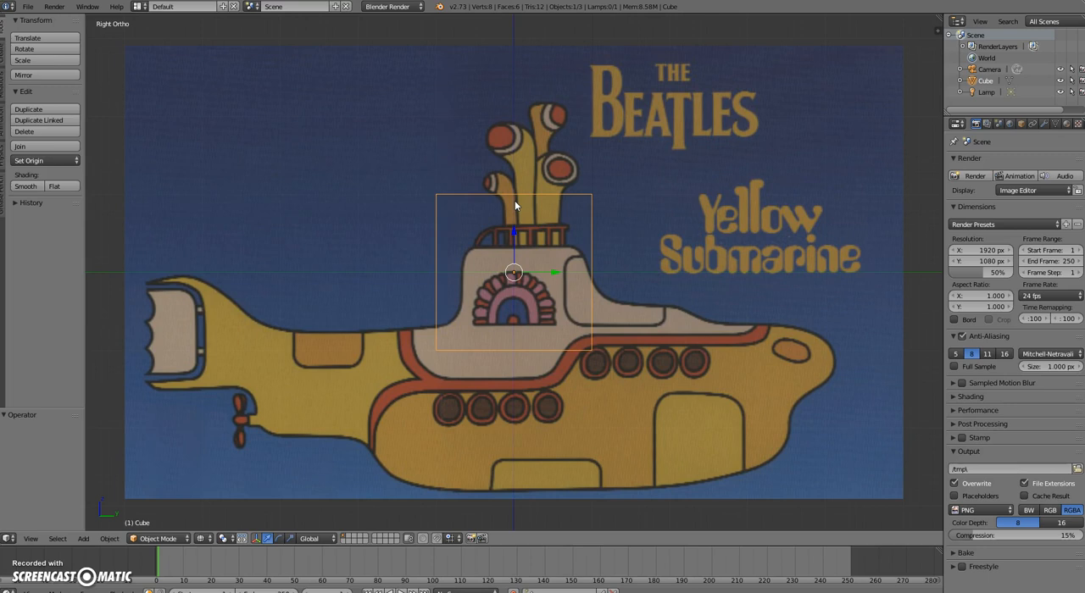
key("ctrl+KP_3")
key("n")
left_click(896, 173)
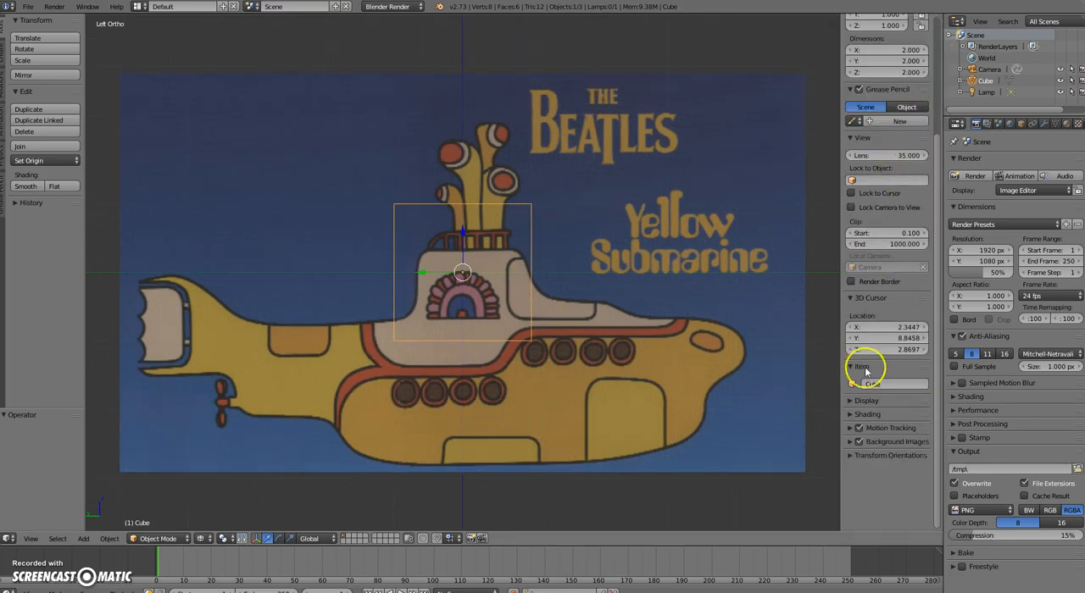
scroll(896, 109, "up", 5)
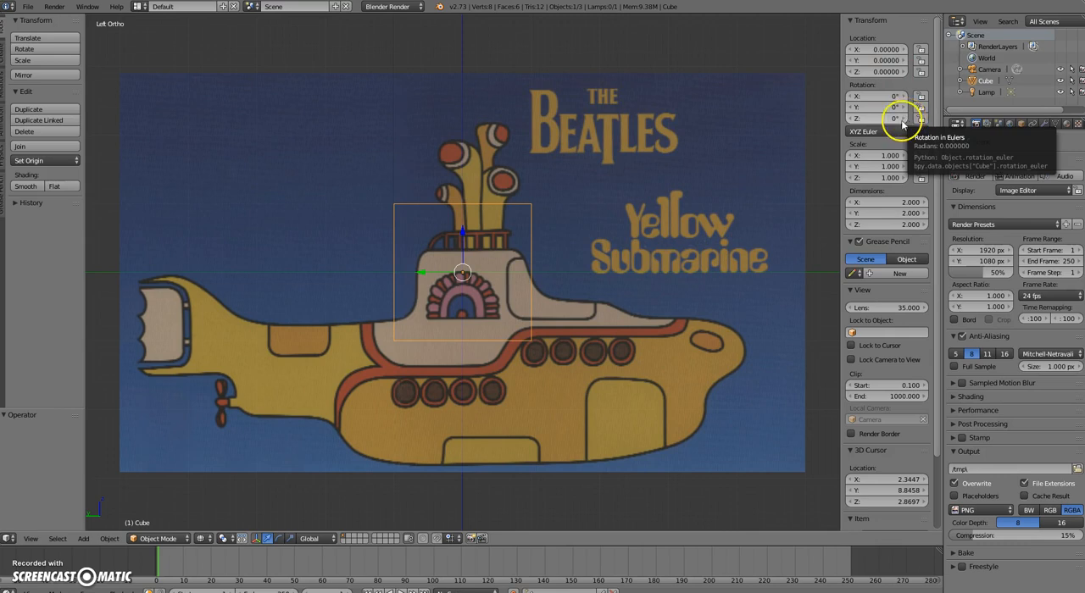
scroll(891, 159, "down", 2)
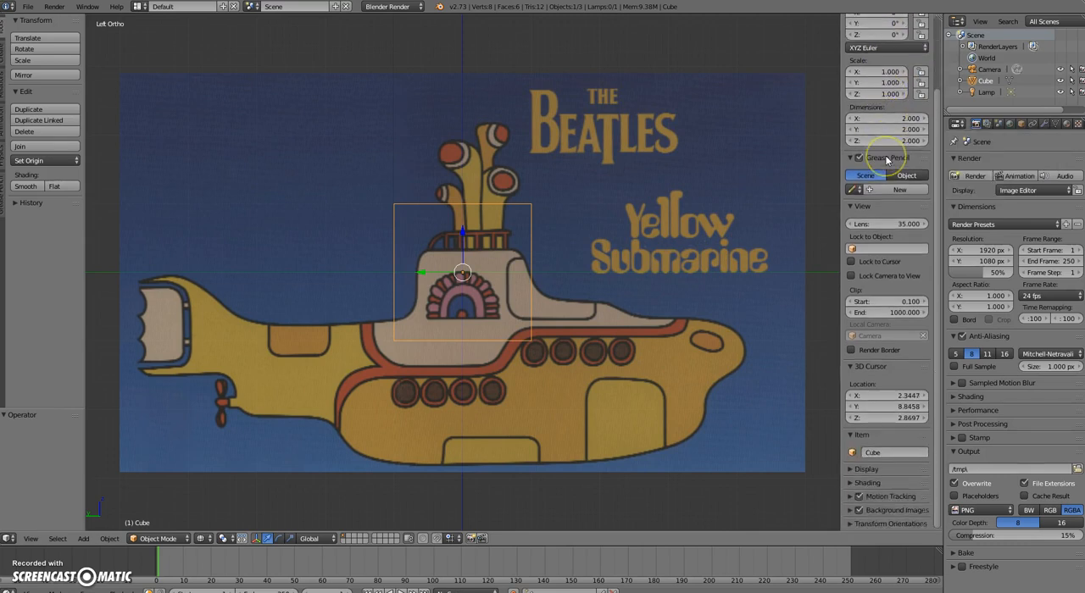
left_click(850, 511)
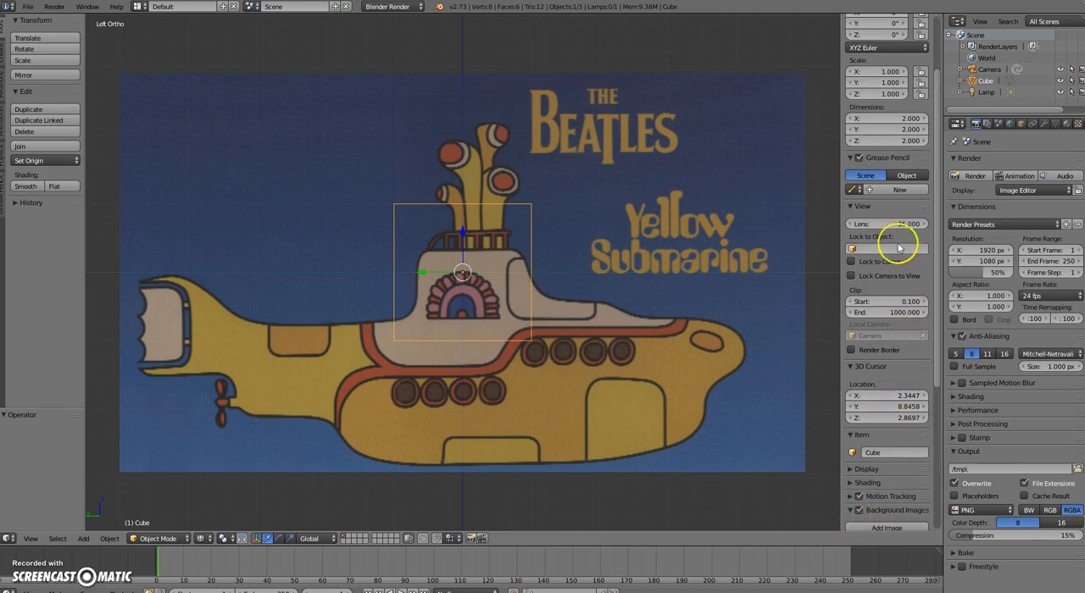
scroll(892, 229, "down", 5)
scroll(891, 229, "down", 2)
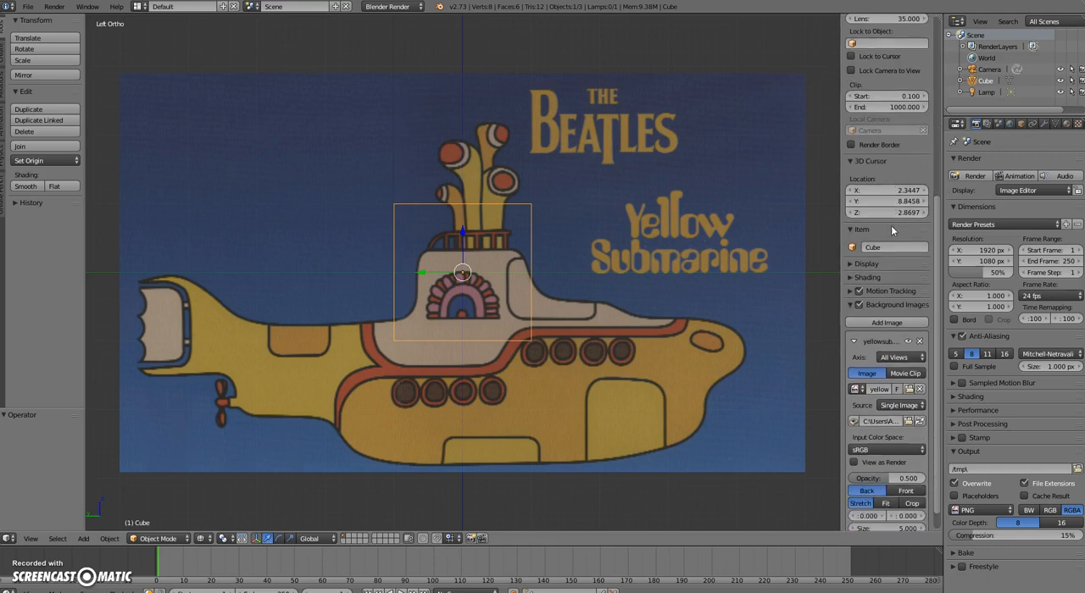
left_click(900, 334)
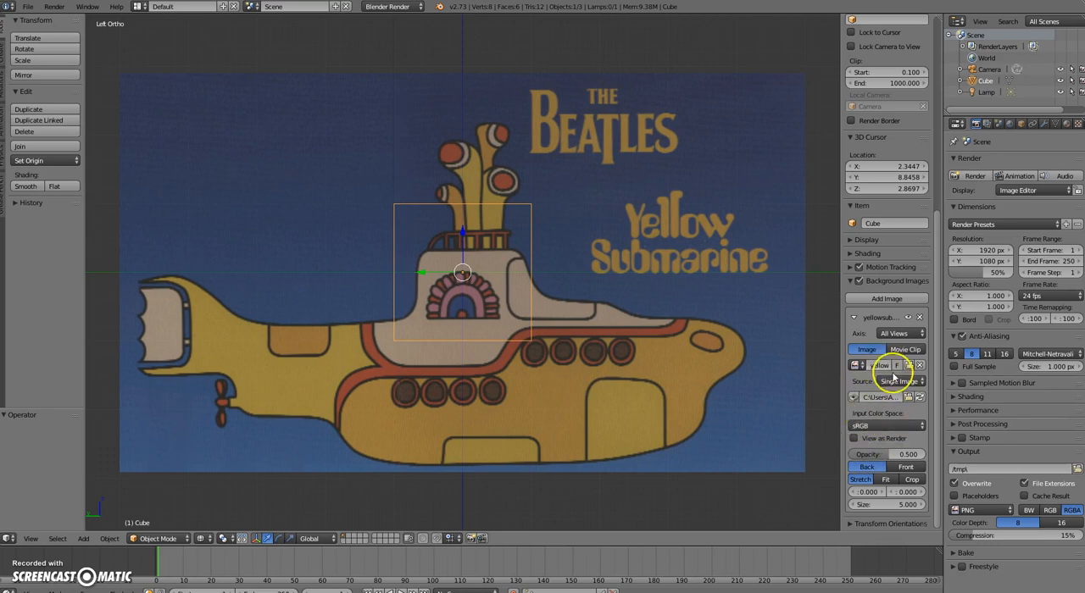
Lower the submarine background image's opacity to 0.287
left_click(888, 456)
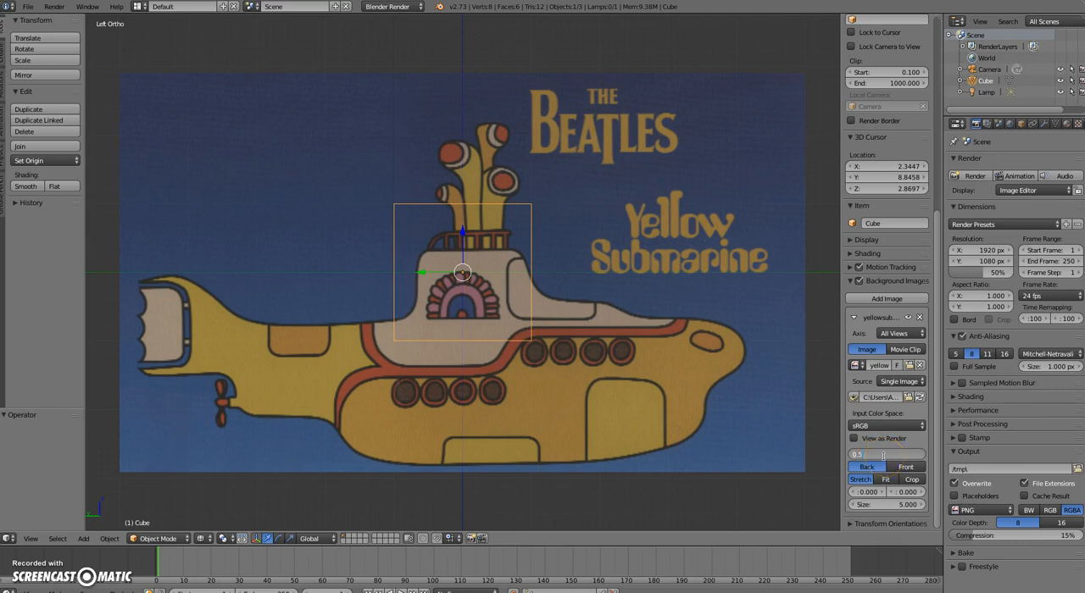
key("Return")
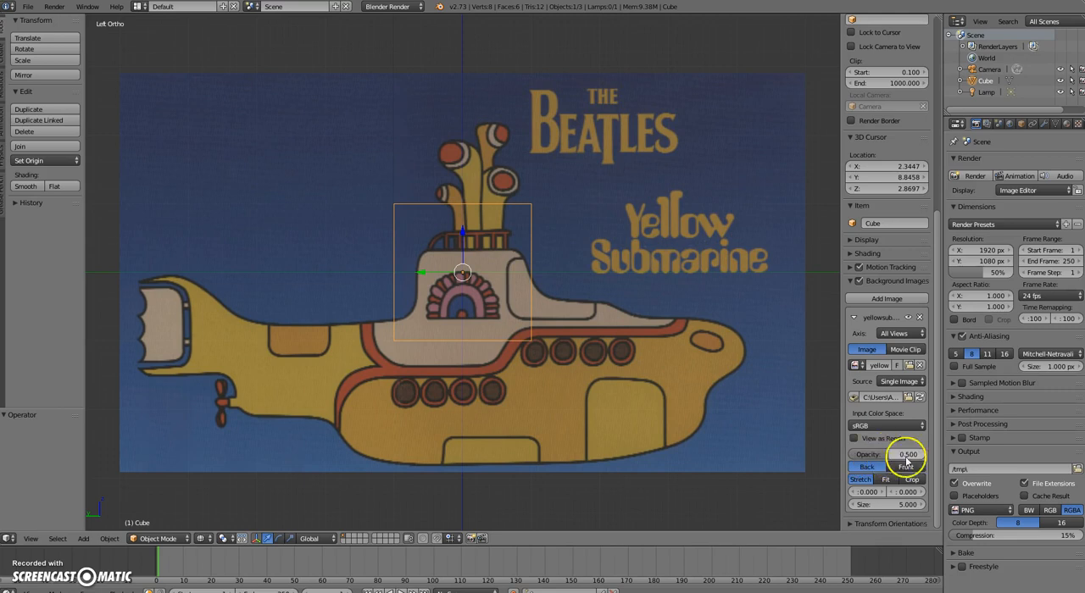
mouse_move(923, 456)
left_mouse_down()
mouse_move(899, 455)
mouse_move(935, 453)
mouse_move(895, 450)
mouse_move(914, 455)
left_mouse_up()
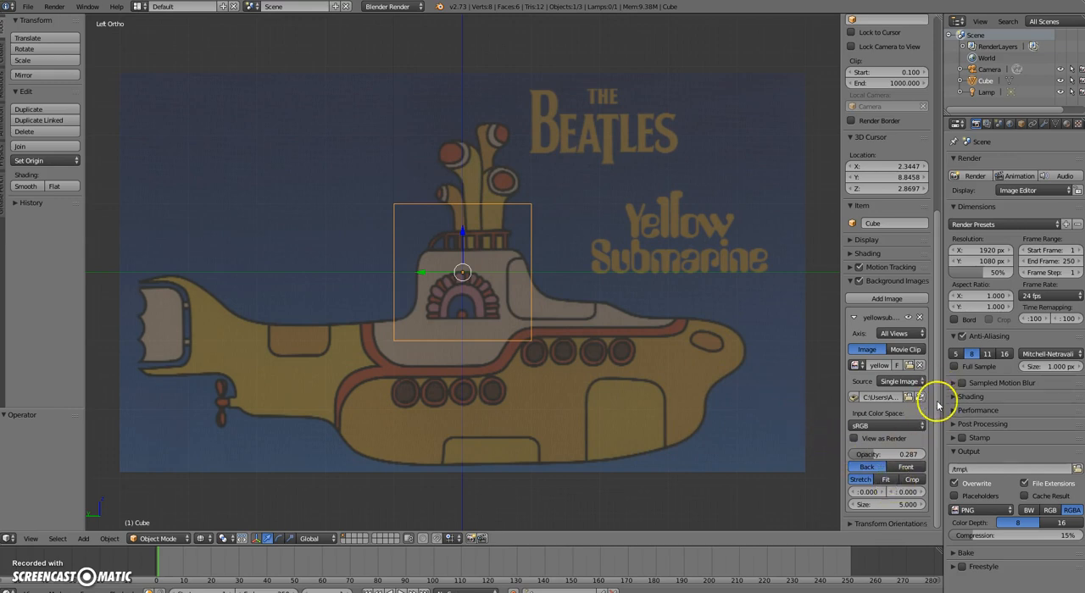
Set the background image's size to 7
left_click(908, 506)
type("7")
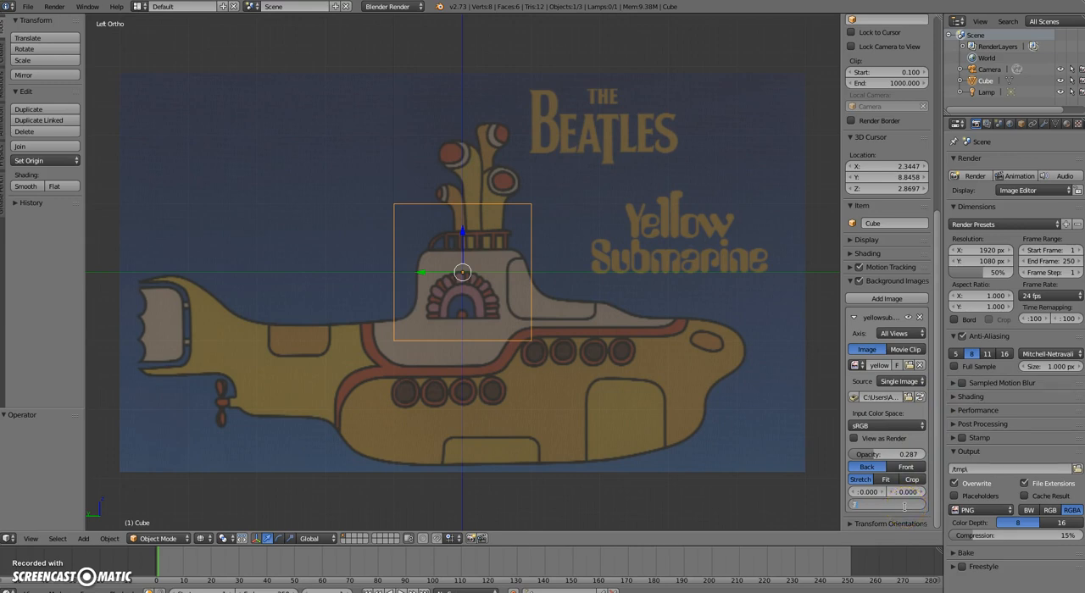
key("Return")
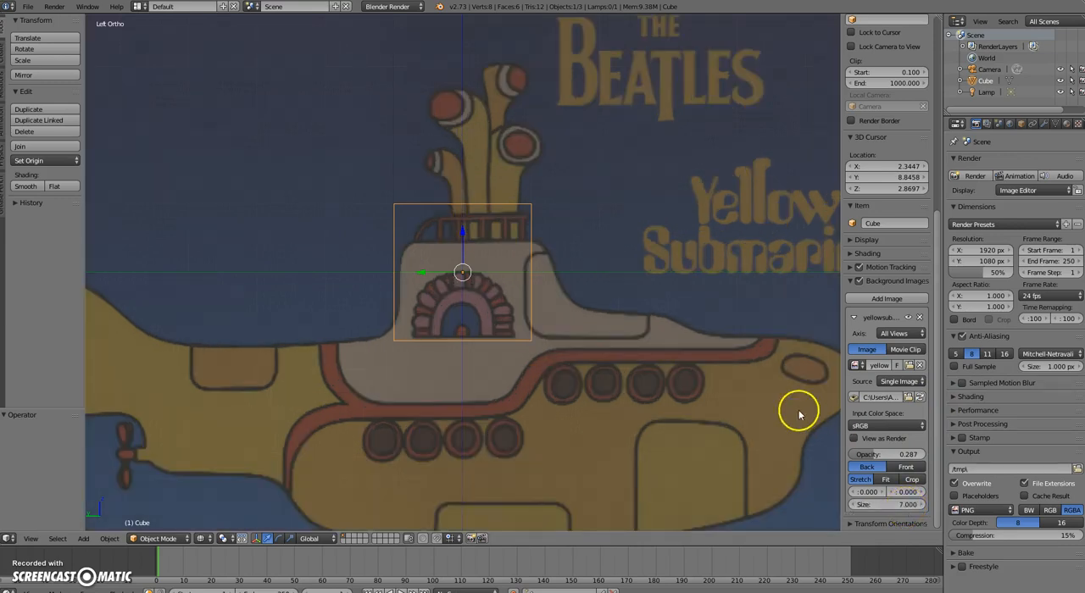
Inspect the whole resized background image against the wireframe cube, ending in the top orthographic view
key("z")
key("z")
scroll(595, 331, "down", 4)
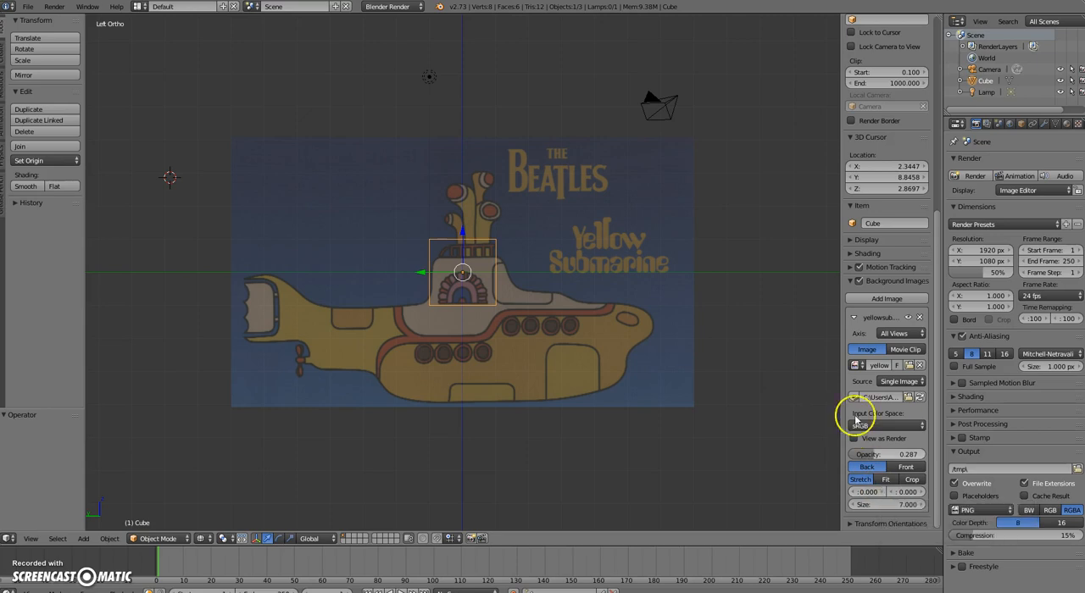
middle_click_drag(594, 234, 596, 239)
key("KP_1")
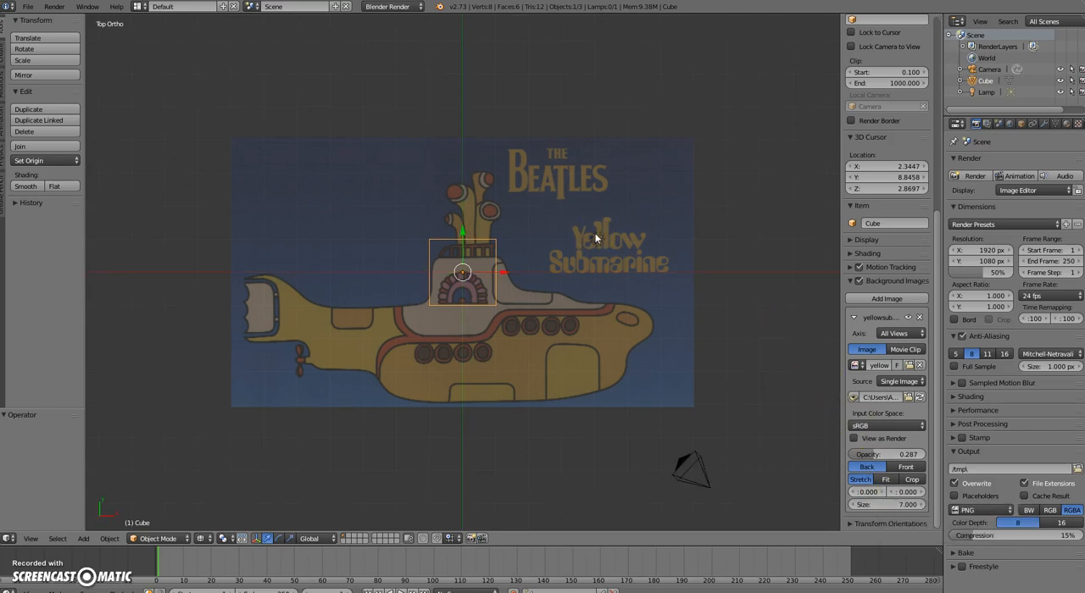
Compare how the submarine background image appears in the top, front and right orthographic views
key("KP_7")
key("KP_1")
key("KP_3")
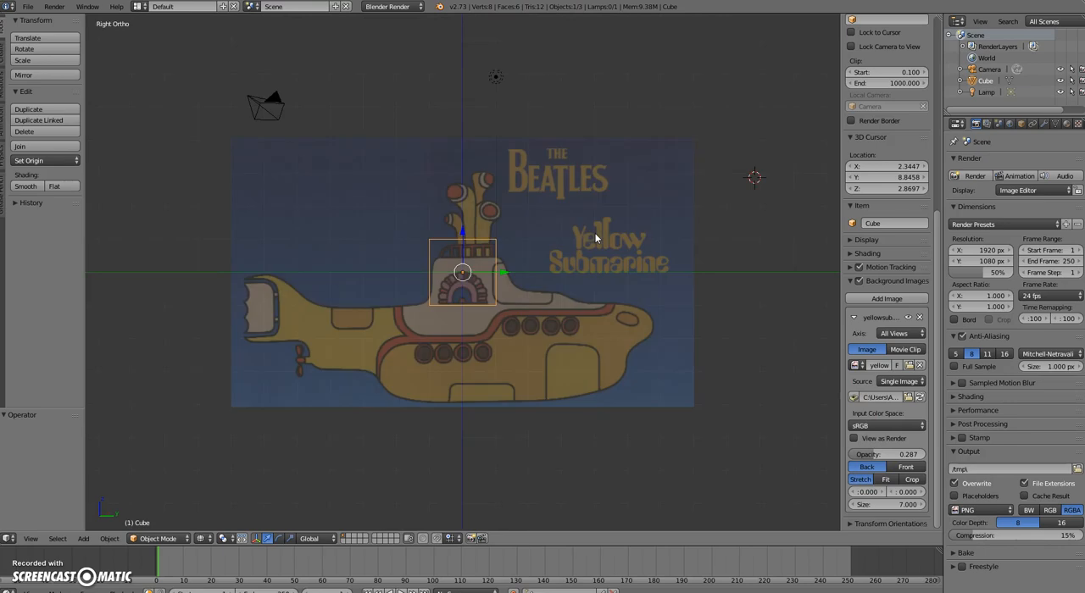
key("KP_7")
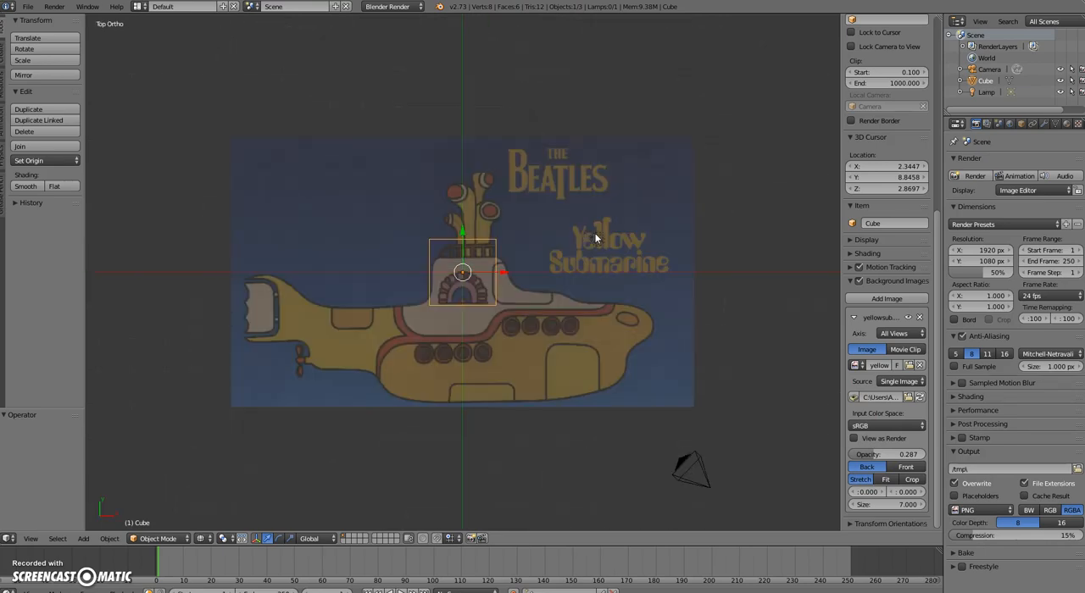
key("KP_1")
key("KP_3")
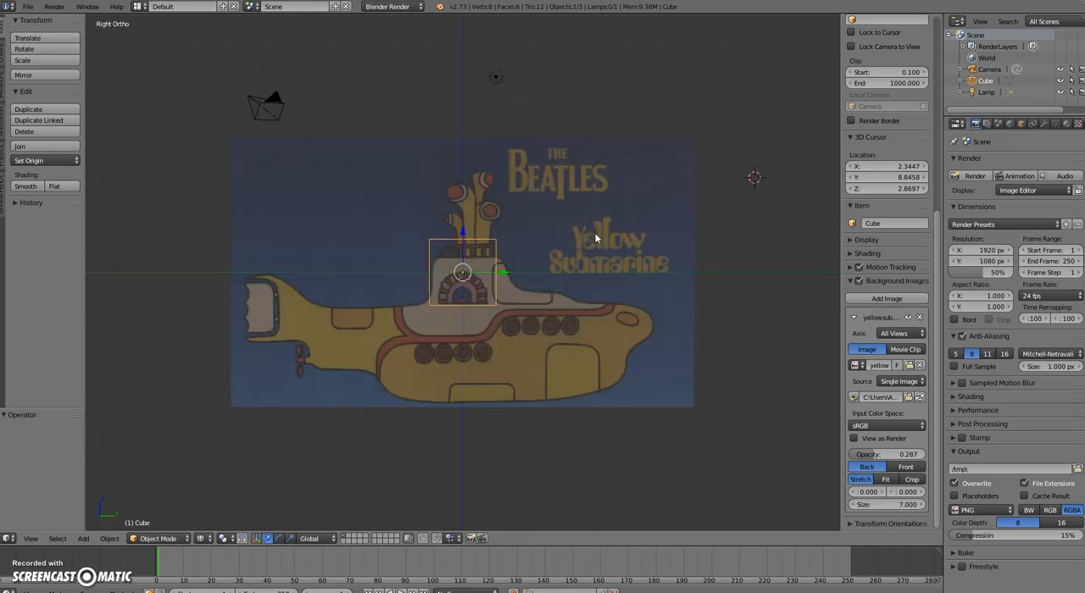
Return to the left orthographic view and restrict the background image's axis to Left
key("ctrl+KP_3")
right_click(624, 240)
right_click(501, 242)
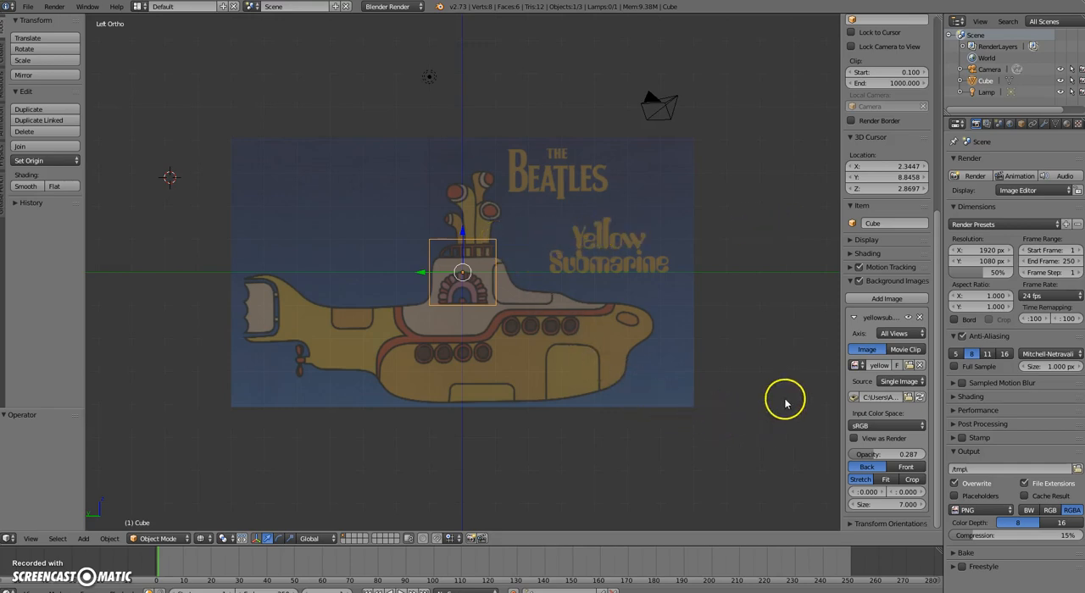
left_click(903, 335)
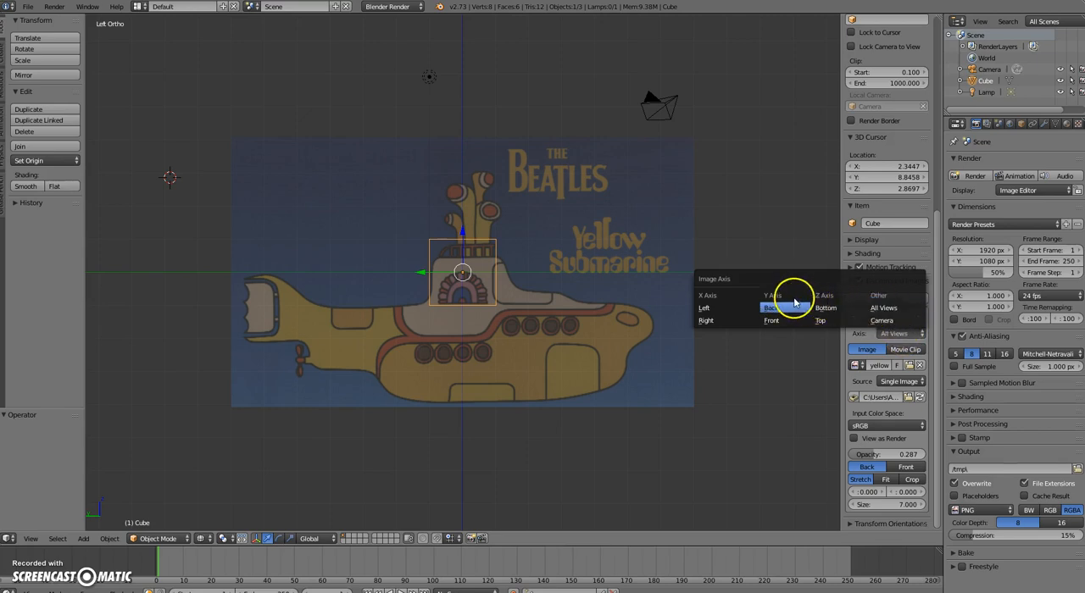
left_click(704, 308)
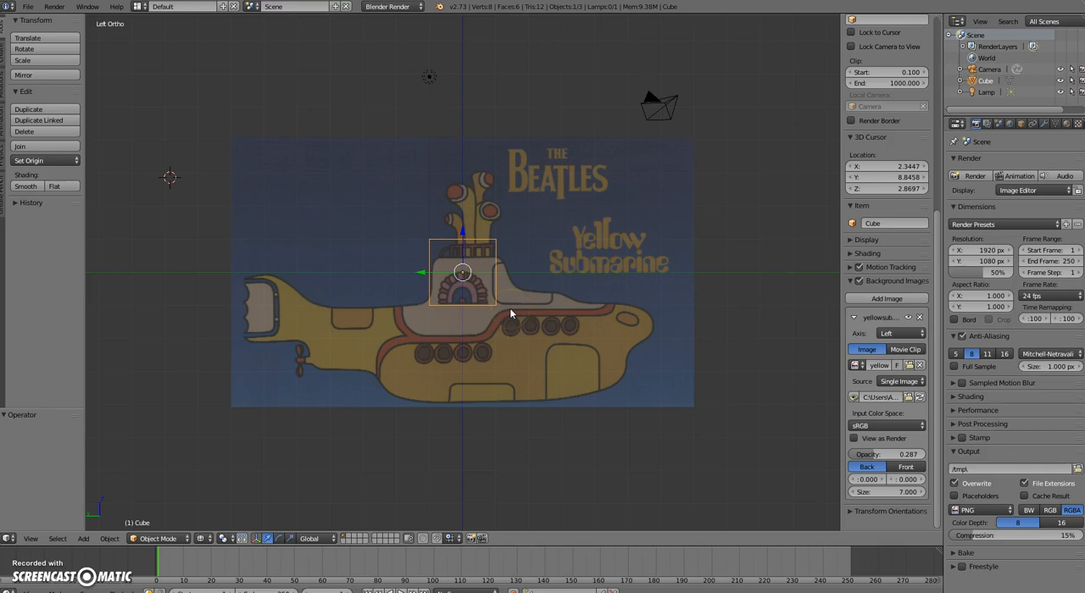
Check the background image's visibility in the top view, then in the left orthographic view with the whole submarine framed
key("KP_7")
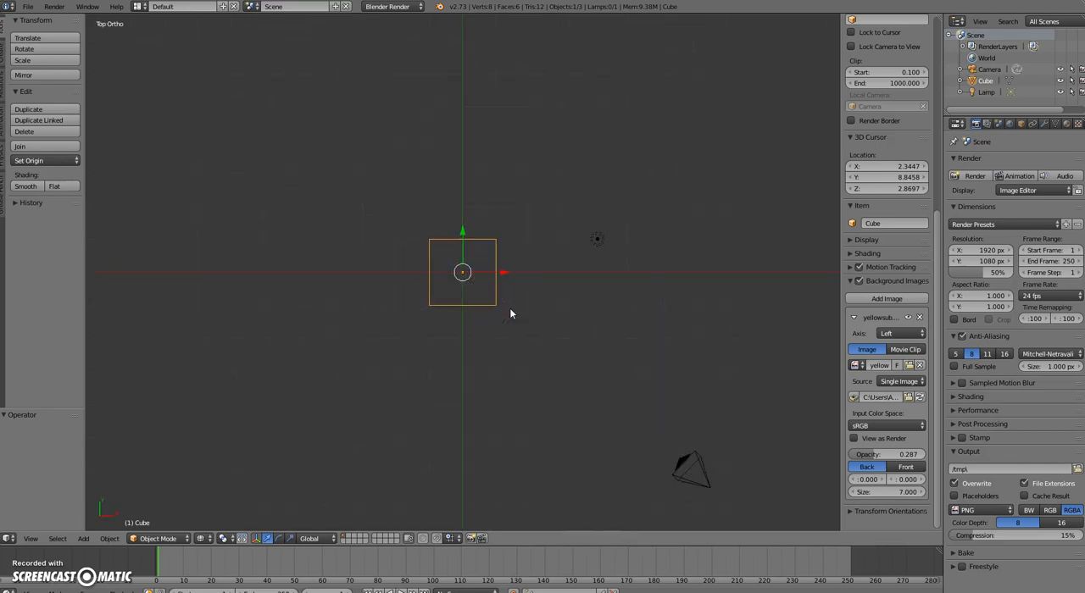
key("KP_Decimal")
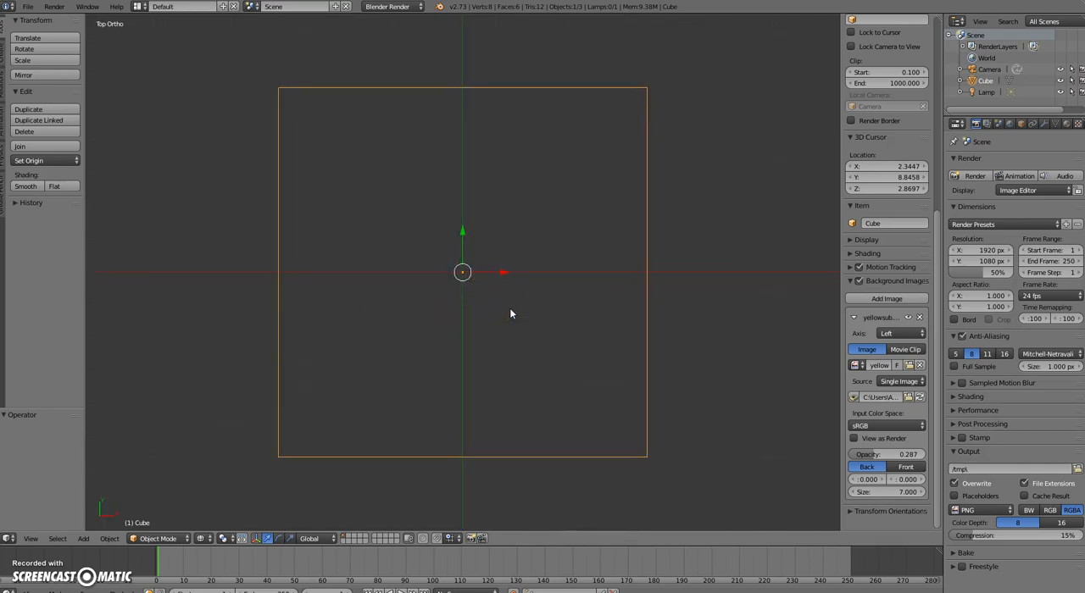
key("ctrl+KP_3")
scroll(511, 310, "down", 8)
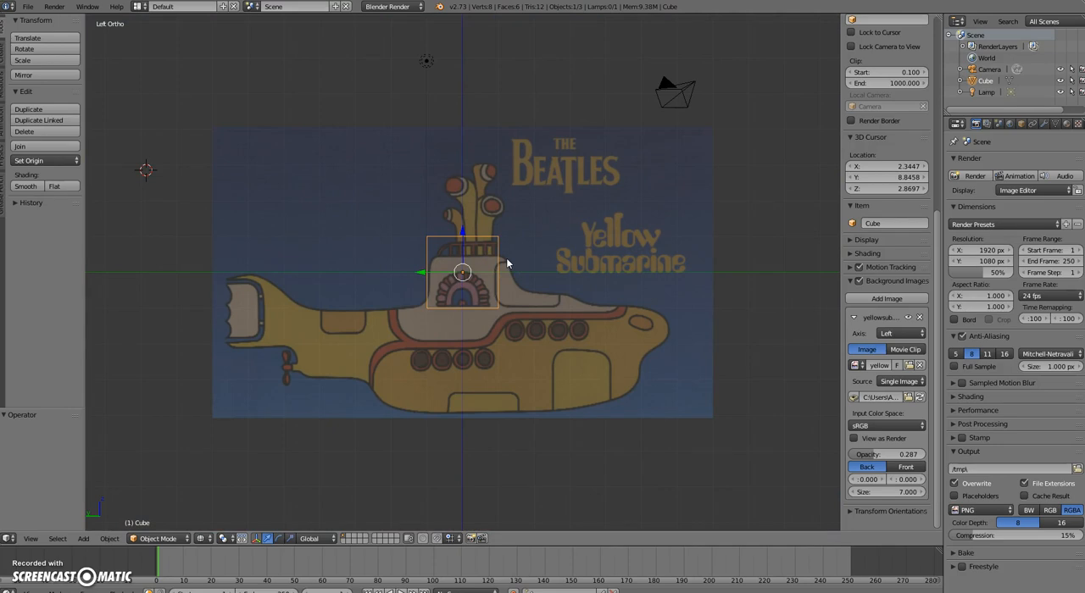
Switch the viewport to solid shading and delete the default cube
key("z")
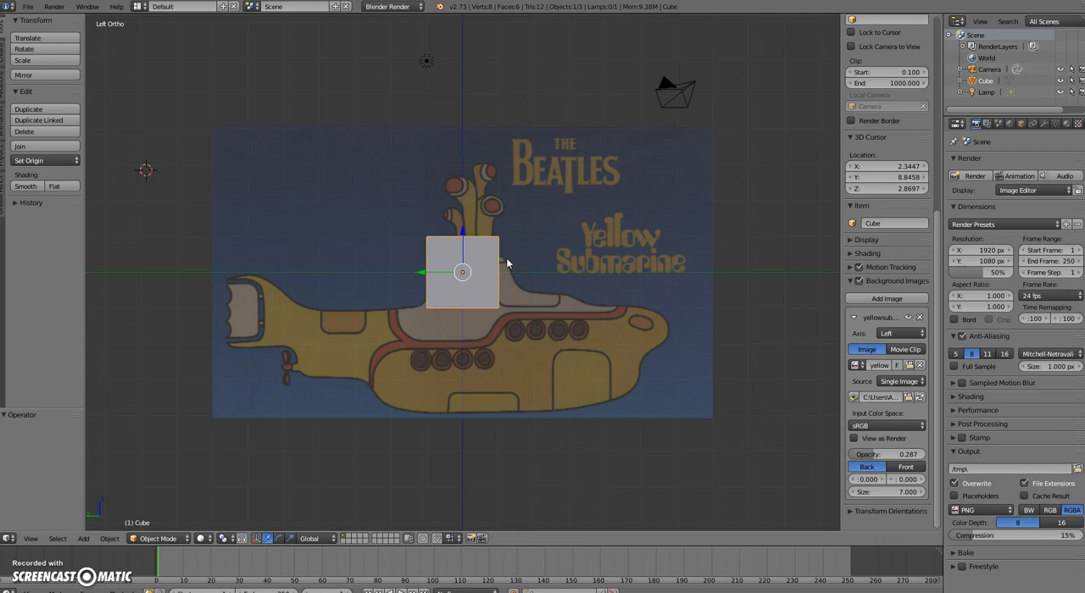
key("x")
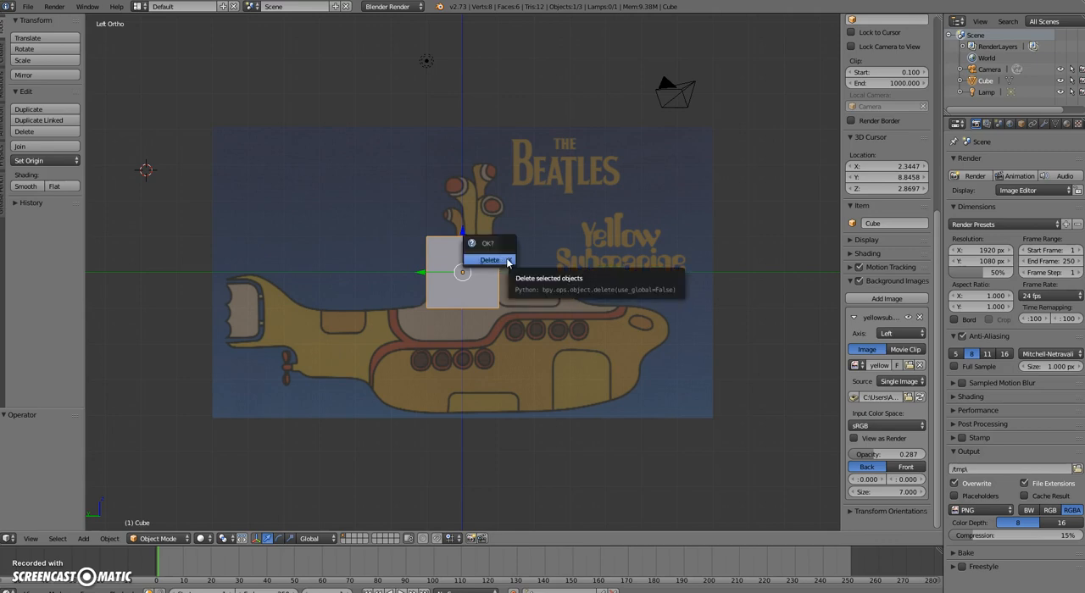
left_click(490, 260)
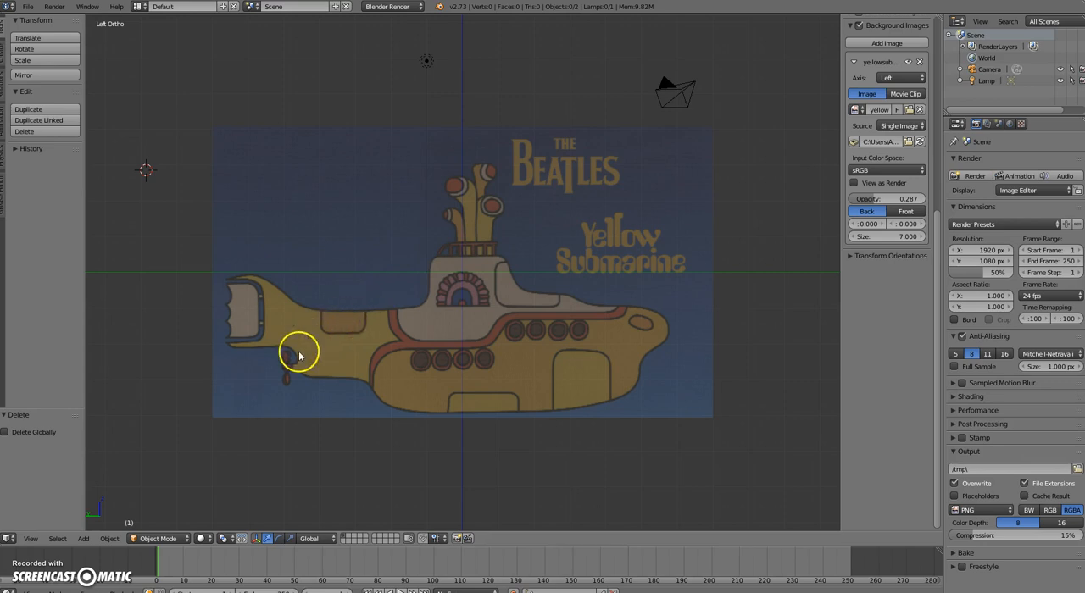
Add a mesh circle and set its vertex count to 20
left_click(78, 541)
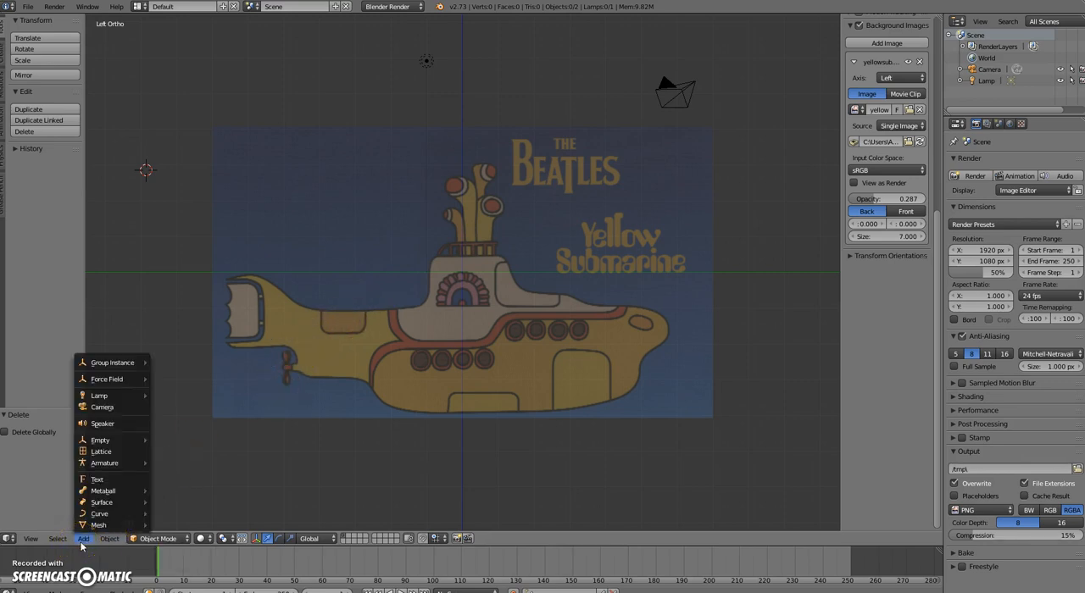
mouse_move(96, 526)
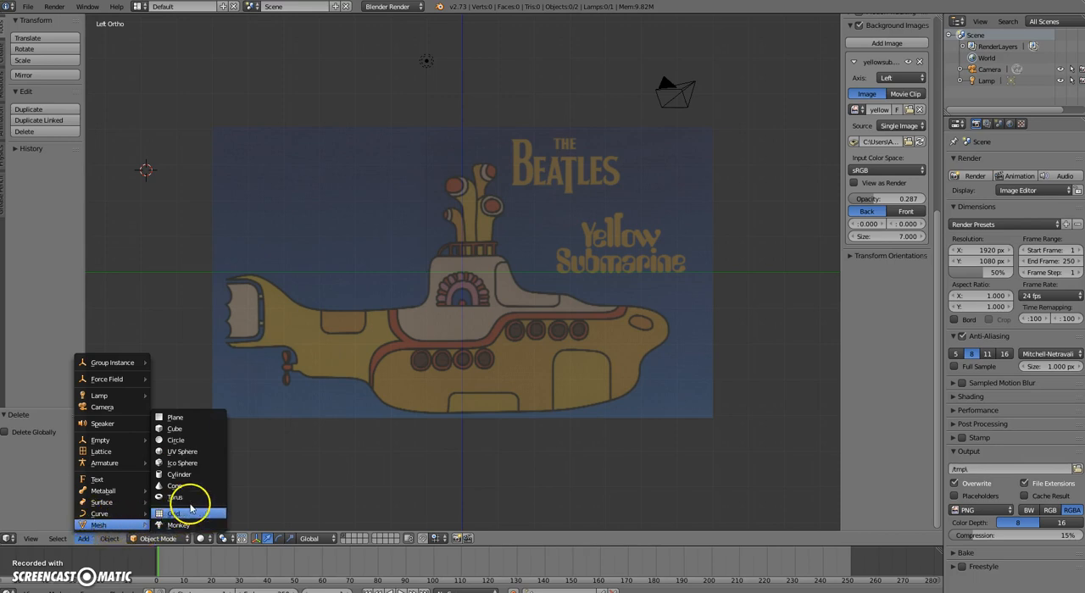
left_click(194, 441)
left_click(193, 443)
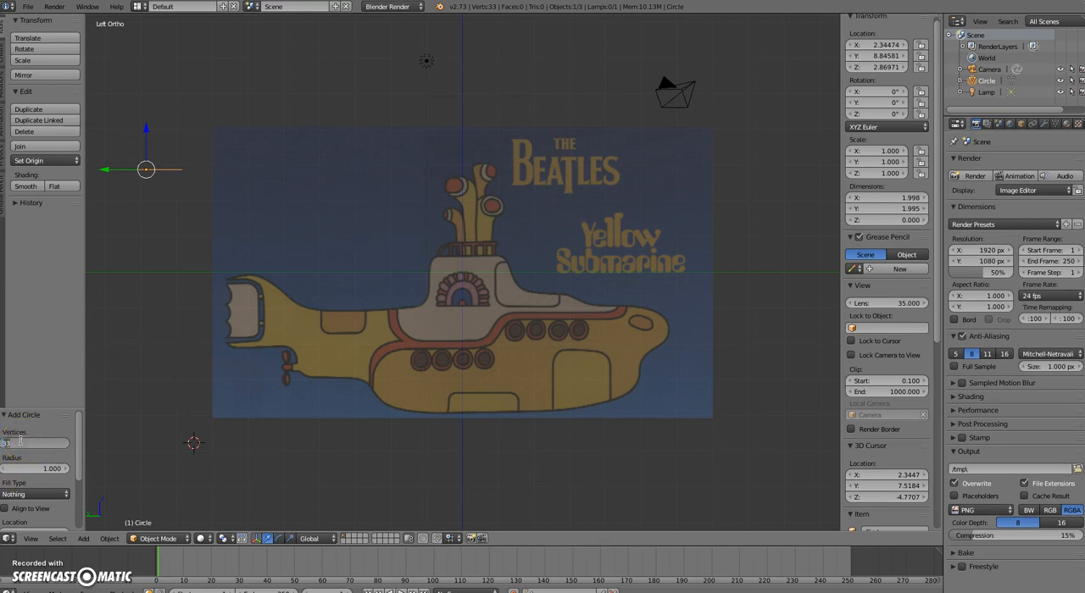
type("20")
key("Return")
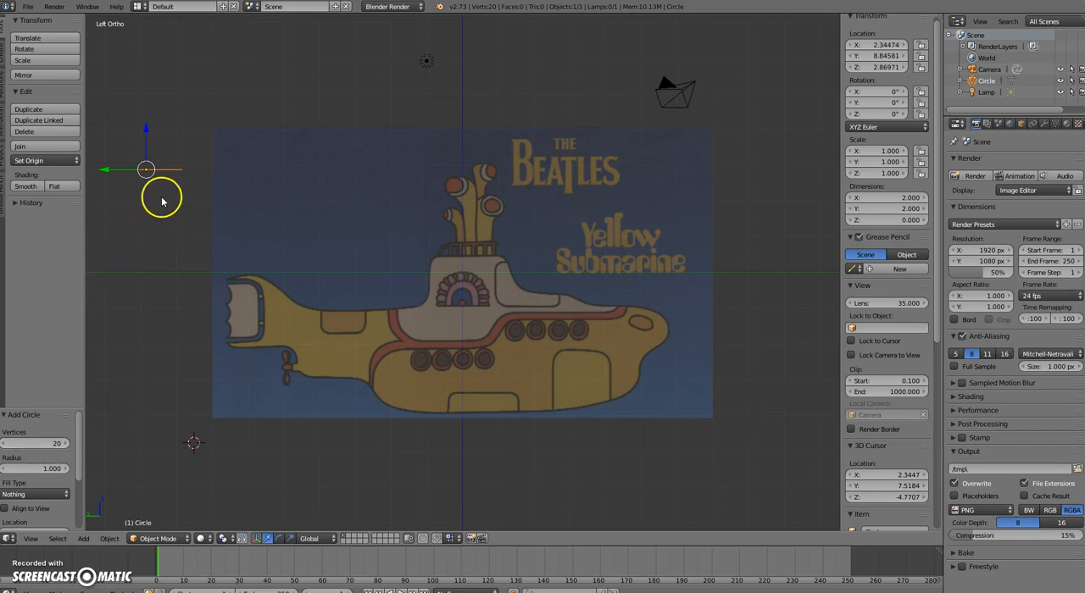
In the left orthographic view, move the circle onto the middle of the submarine's hull, at about Y -0.467 and Z -1.534
middle_click_drag(162, 194, 249, 260)
middle_click_drag(291, 291, 271, 266)
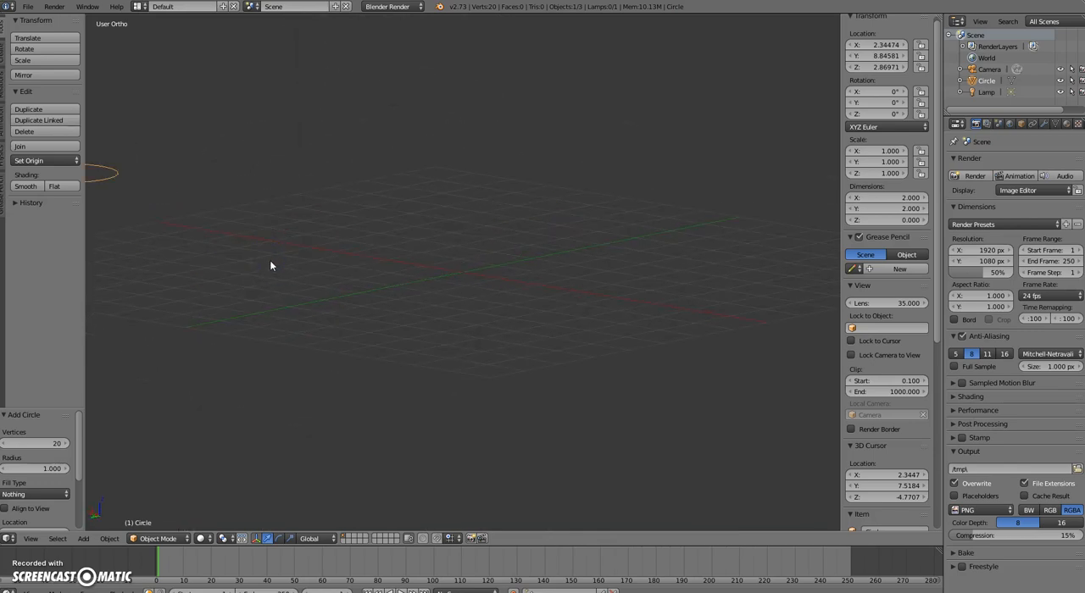
key("ctrl+KP_3")
scroll(271, 246, "down", 2)
scroll(271, 248, "down", 2)
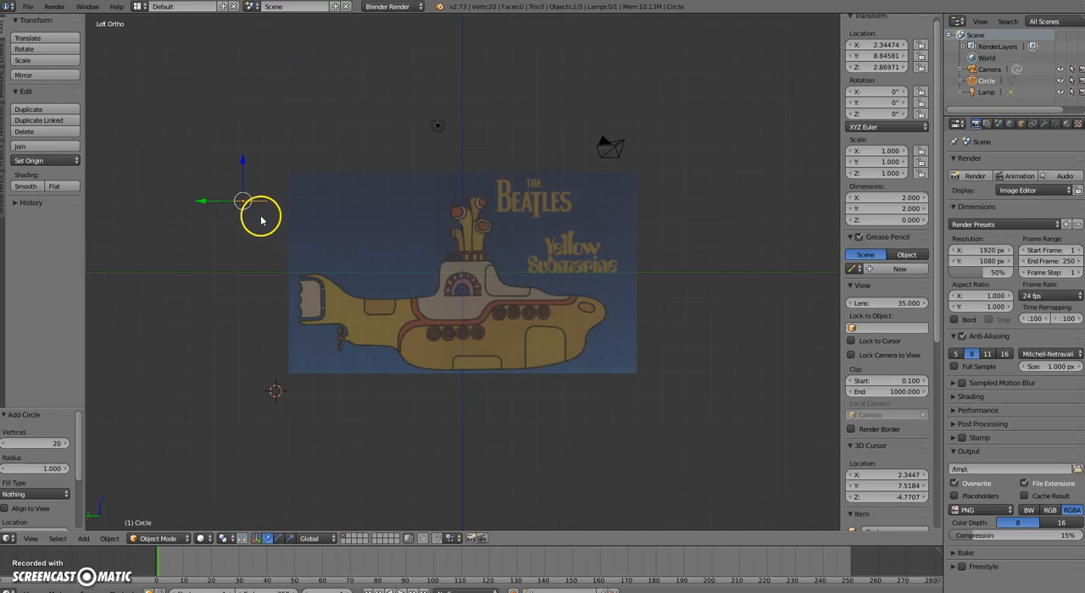
left_click_drag(243, 200, 473, 311)
scroll(473, 311, "up", 5)
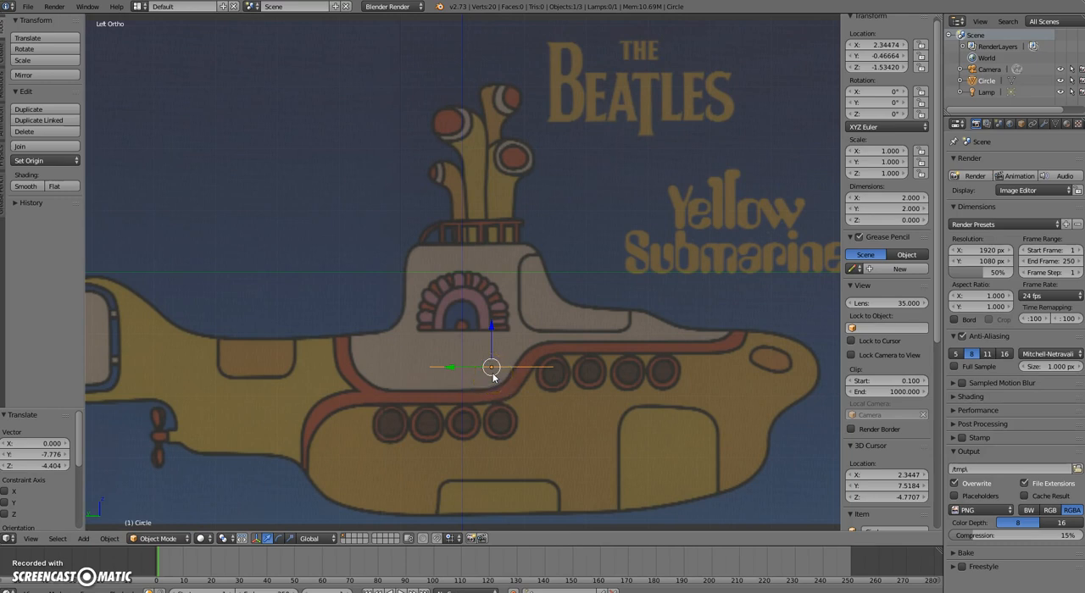
Set the circle's X rotation to 90° so it stands upright, and check its orientation against the submarine image
left_click(887, 92)
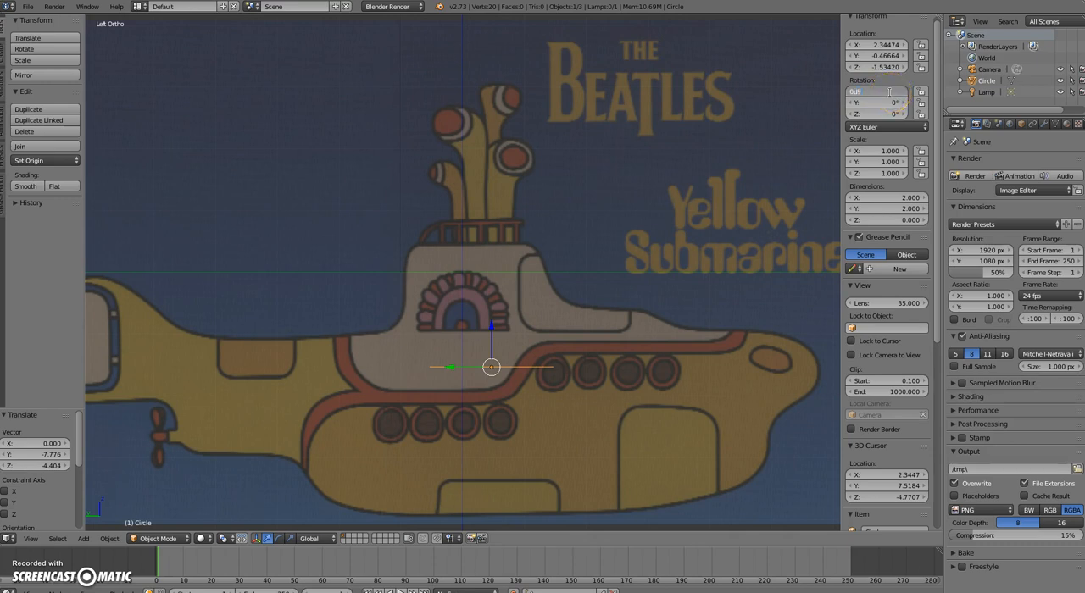
type("90")
key("Return")
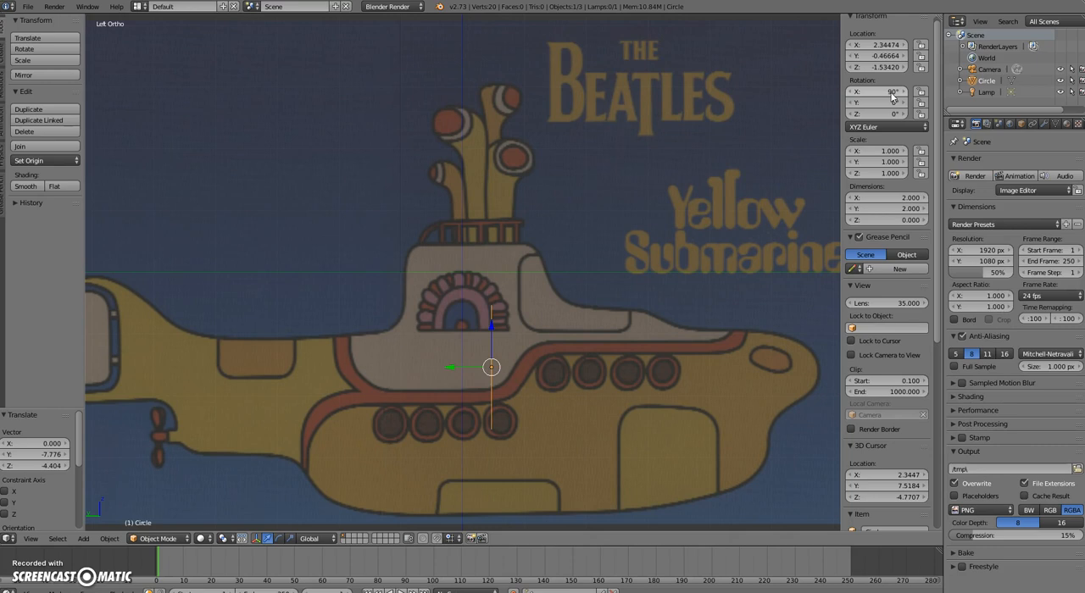
middle_click_drag(639, 395, 594, 396)
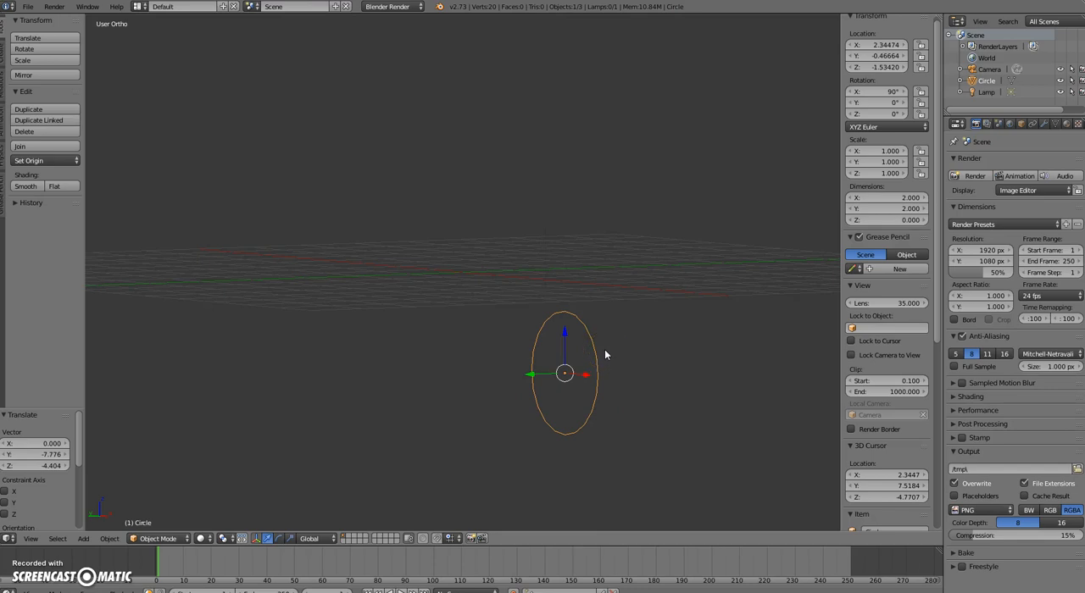
key("ctrl+KP_3")
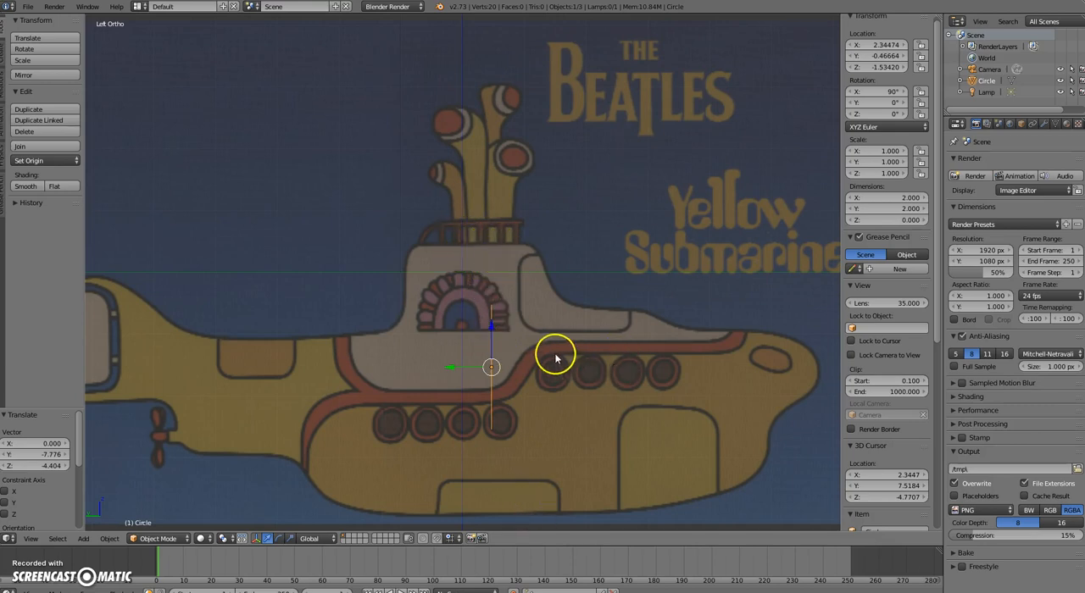
Scale the circle up by about 2.177 to approach the height of the submarine's body
key("s")
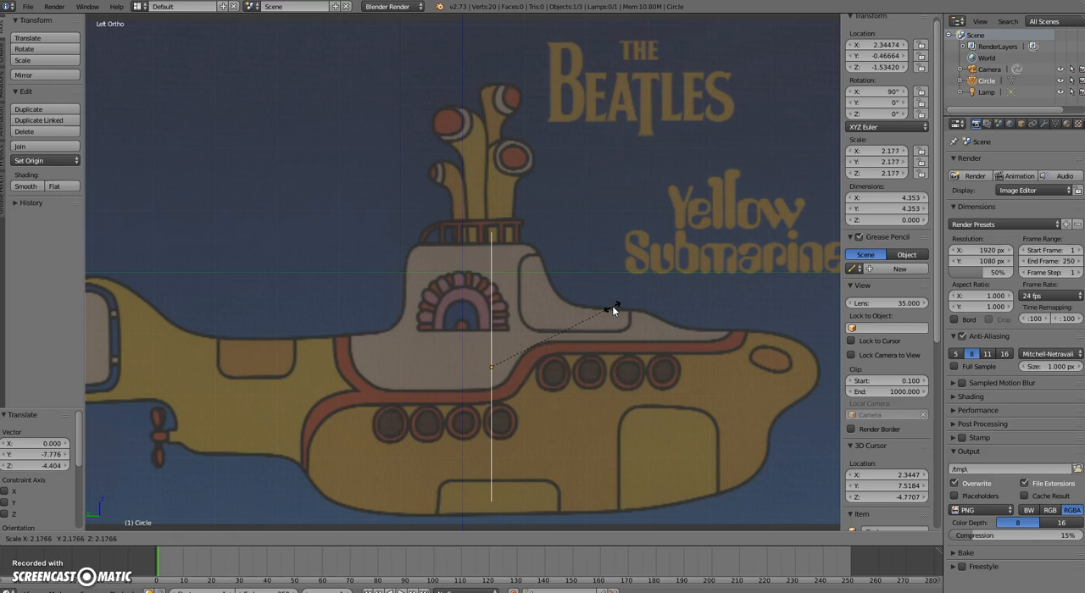
left_click(612, 307)
left_click(612, 307)
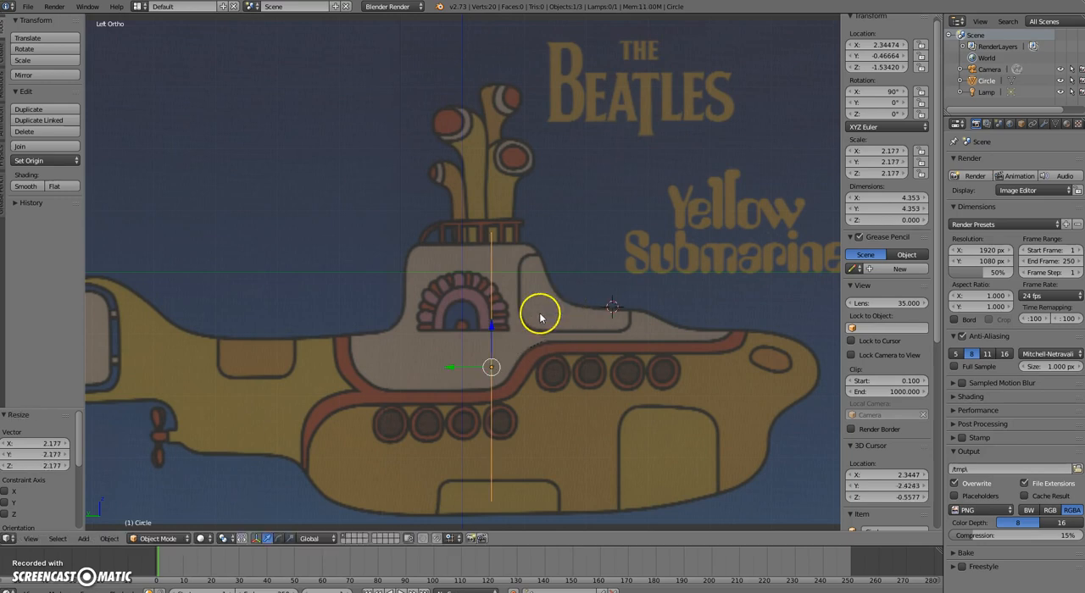
Lower the circle along Z to about -1.709 so it spans from the conning tower's top to the hull's bottom
left_click_drag(491, 327, 491, 346)
left_click(495, 345)
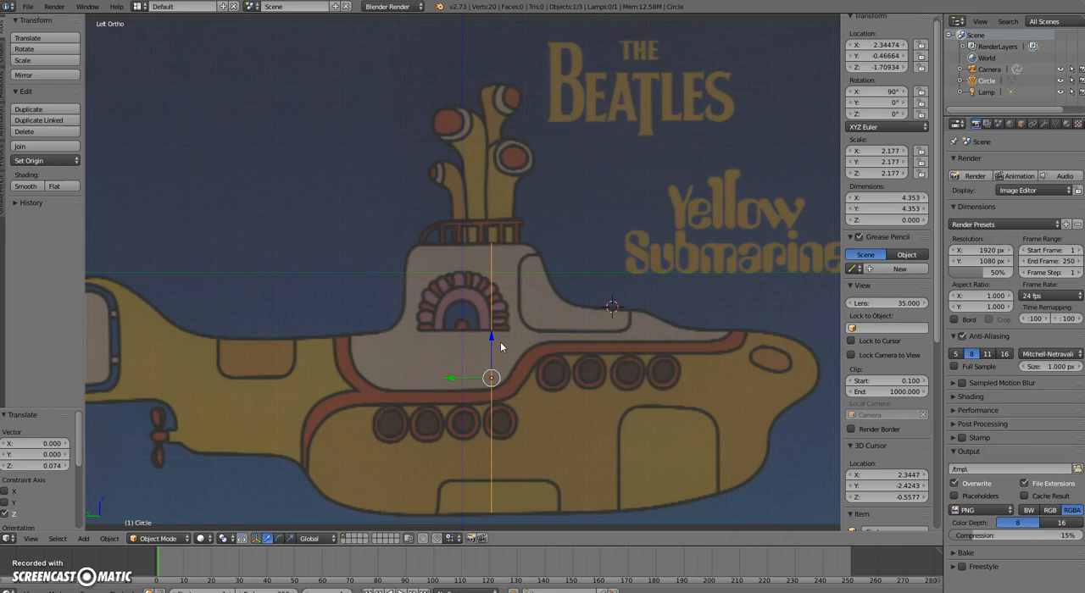
left_click_drag(501, 342, 536, 323)
In Edit Mode, extrude all the circle's vertices about 0.7 along Y toward the submarine's bow and inspect the resulting band
key("Tab")
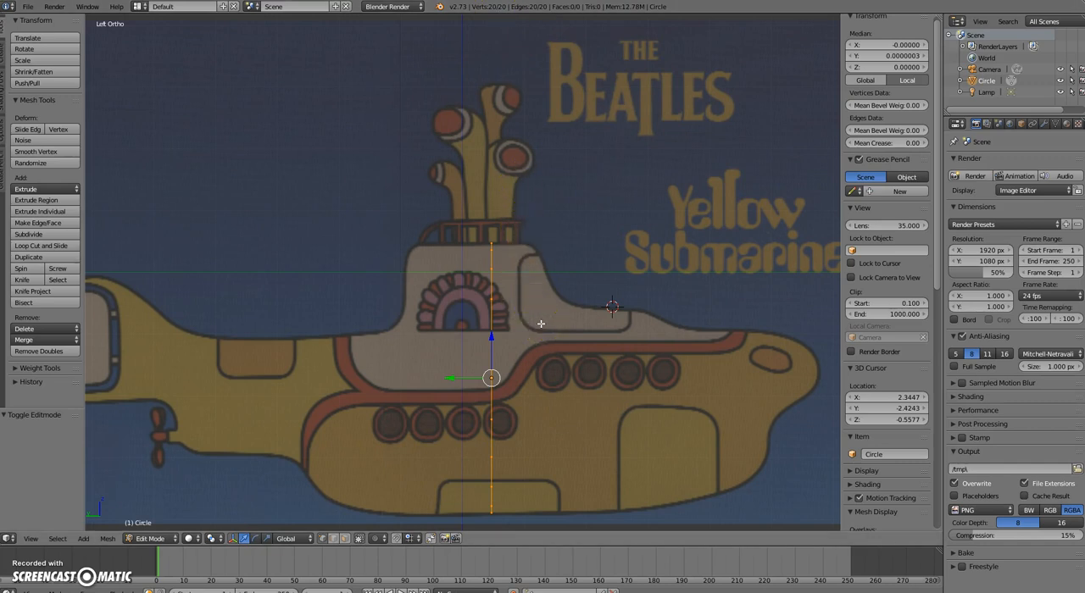
key("a")
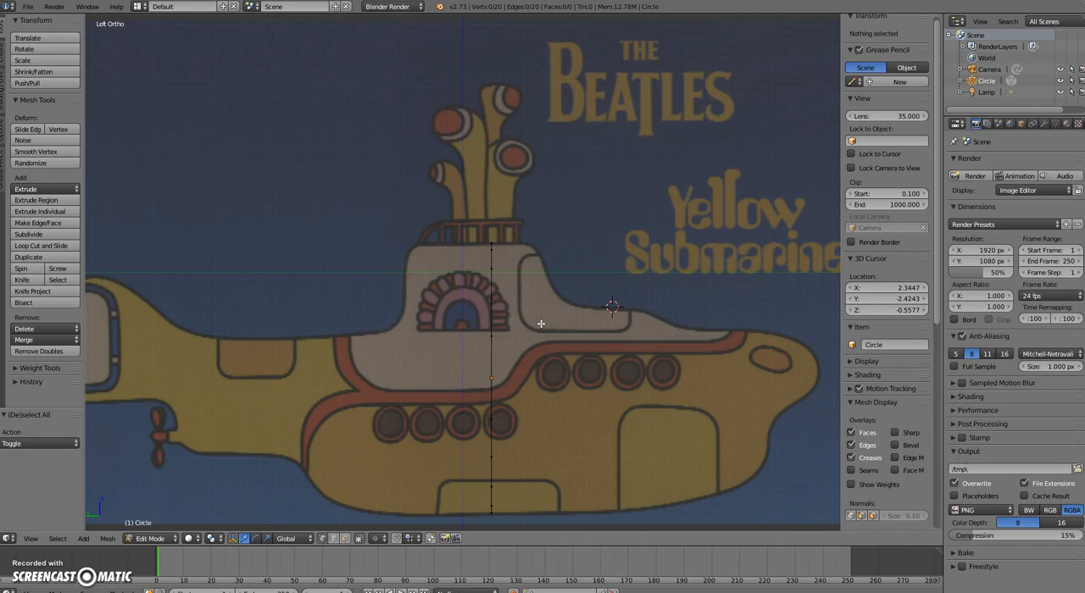
key("a")
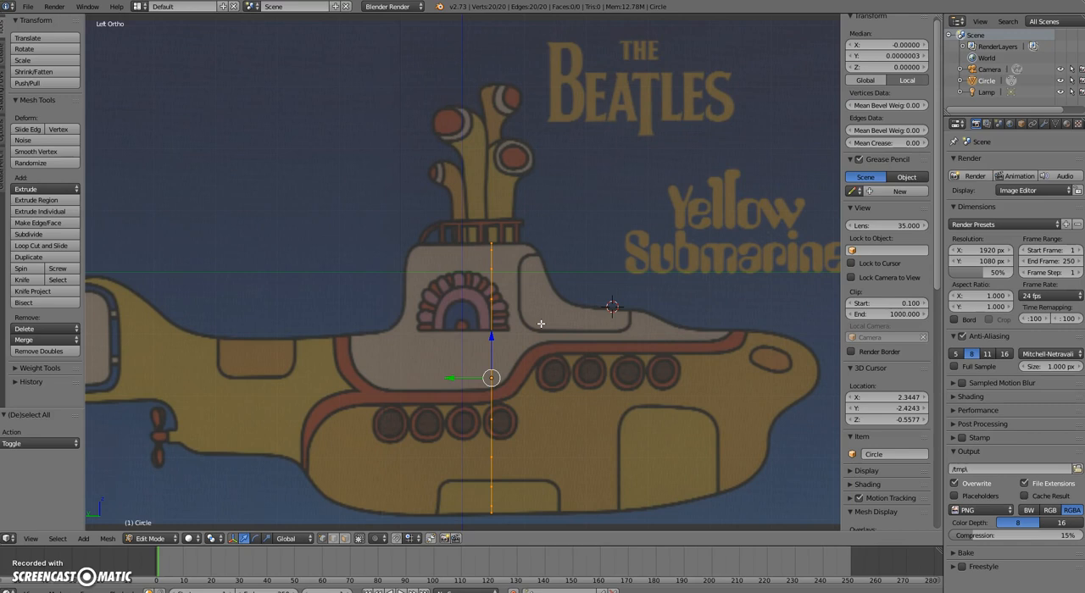
key("e")
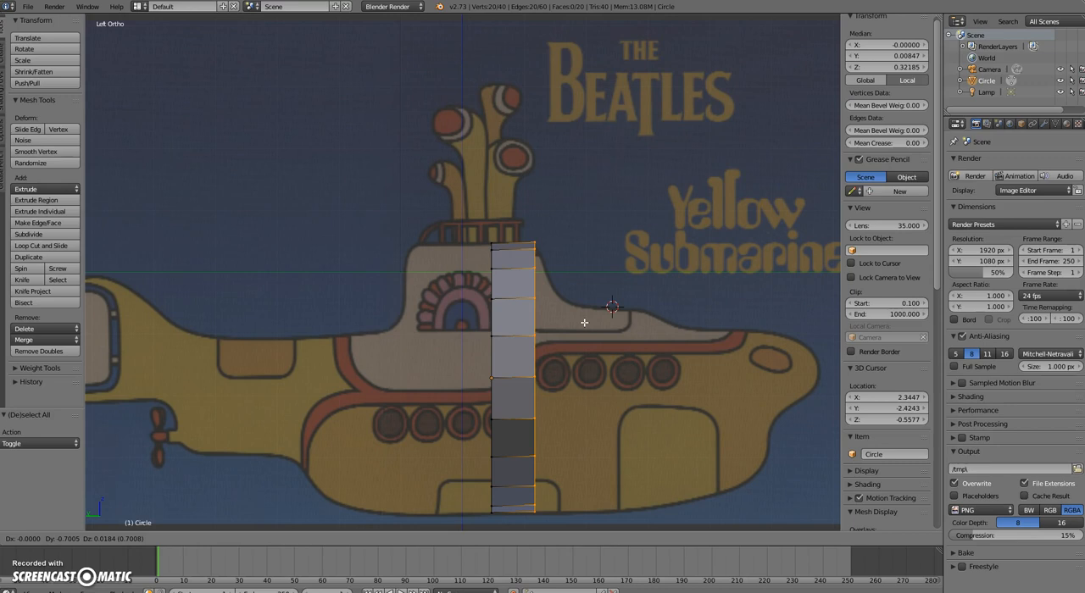
left_click(584, 322)
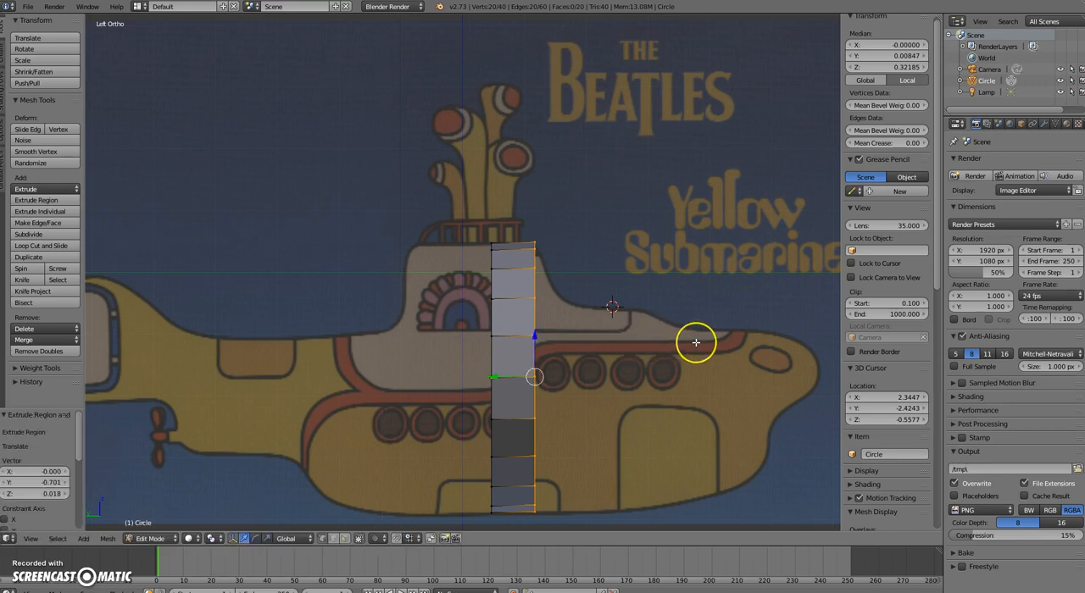
scroll(692, 341, "up", 1)
middle_click_drag(695, 343, 657, 369)
scroll(657, 369, "down", 1)
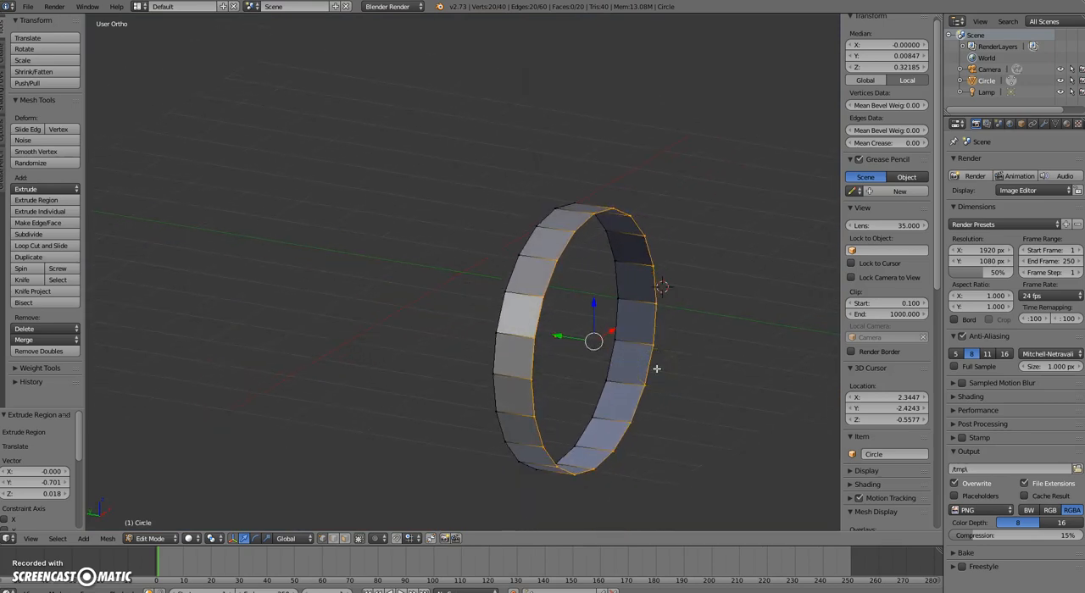
In the left view, extrude the front ring toward the bow by about -0.562 along Y and -0.387 along Z
key("ctrl+KP_3")
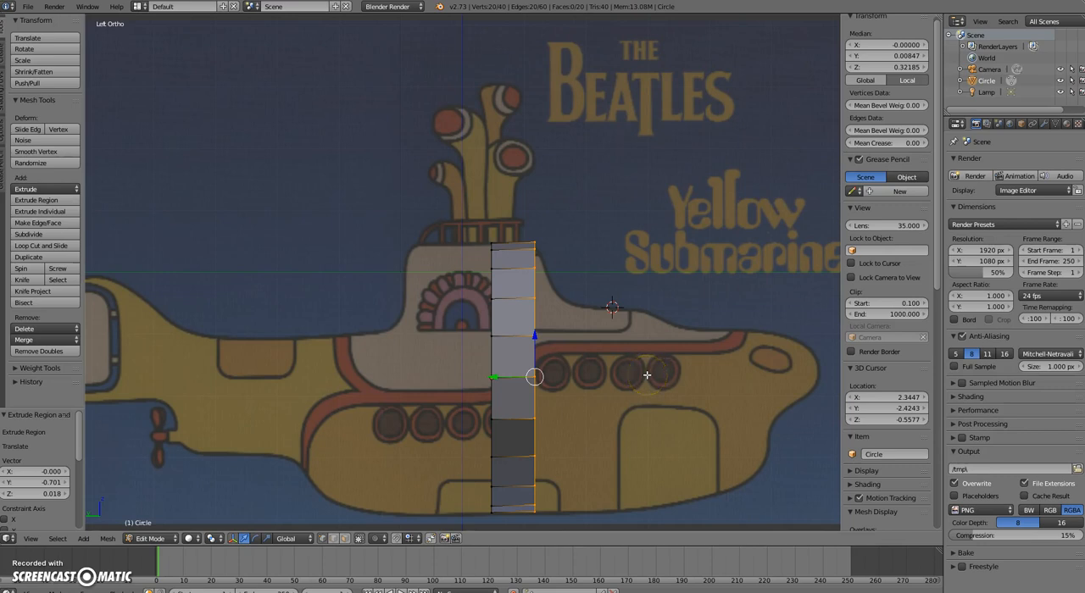
key("e")
left_click(671, 381)
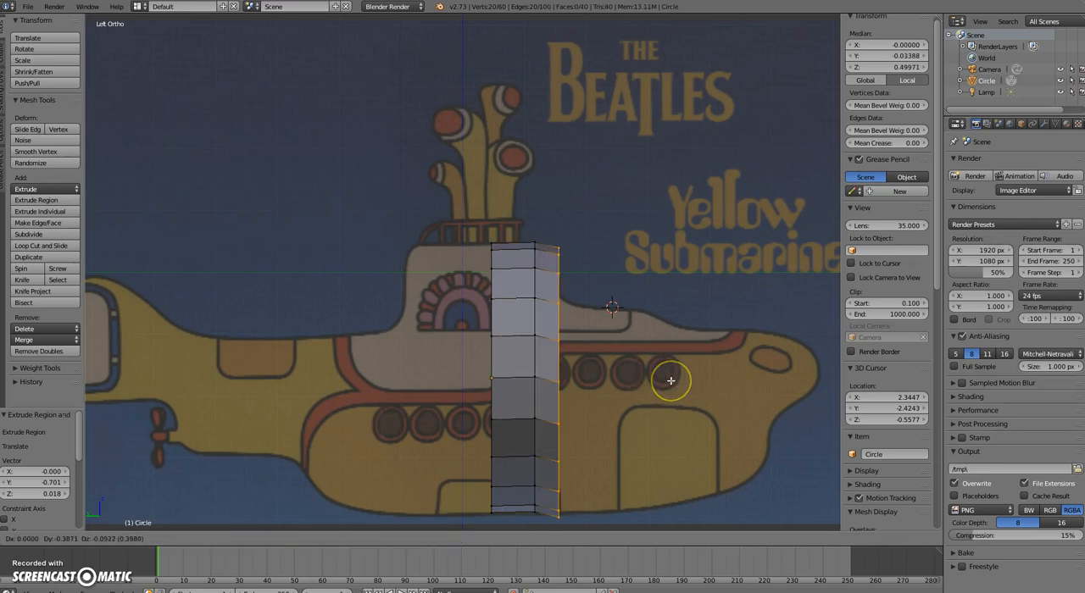
left_click(672, 389)
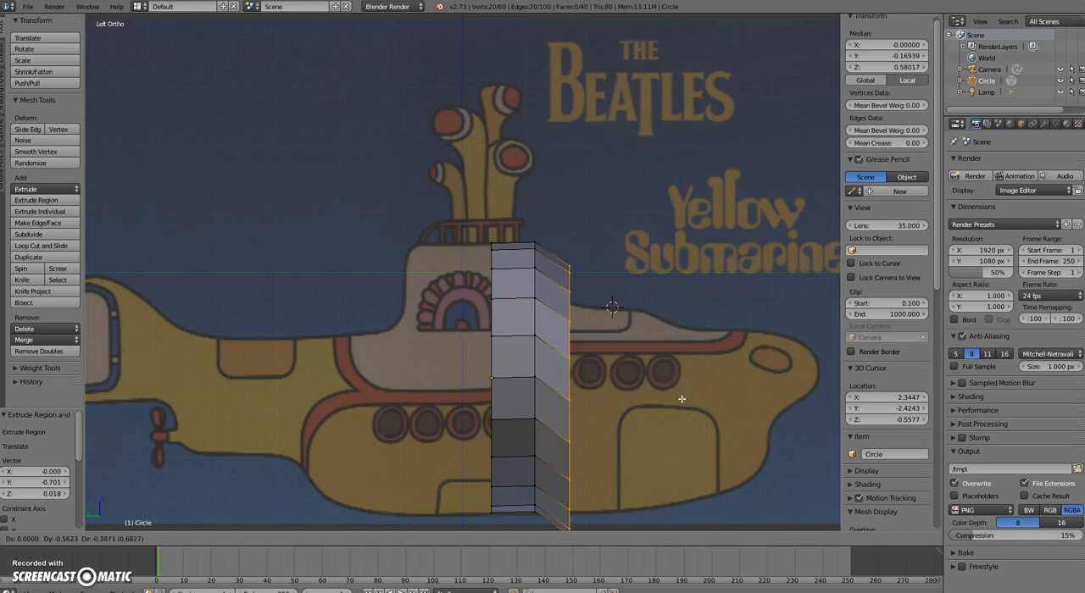
left_click(681, 398)
Scale the new ring by about 0.789 and move it 0.111 along Y and -0.065 along Z to fit the conning tower's front base
key("s")
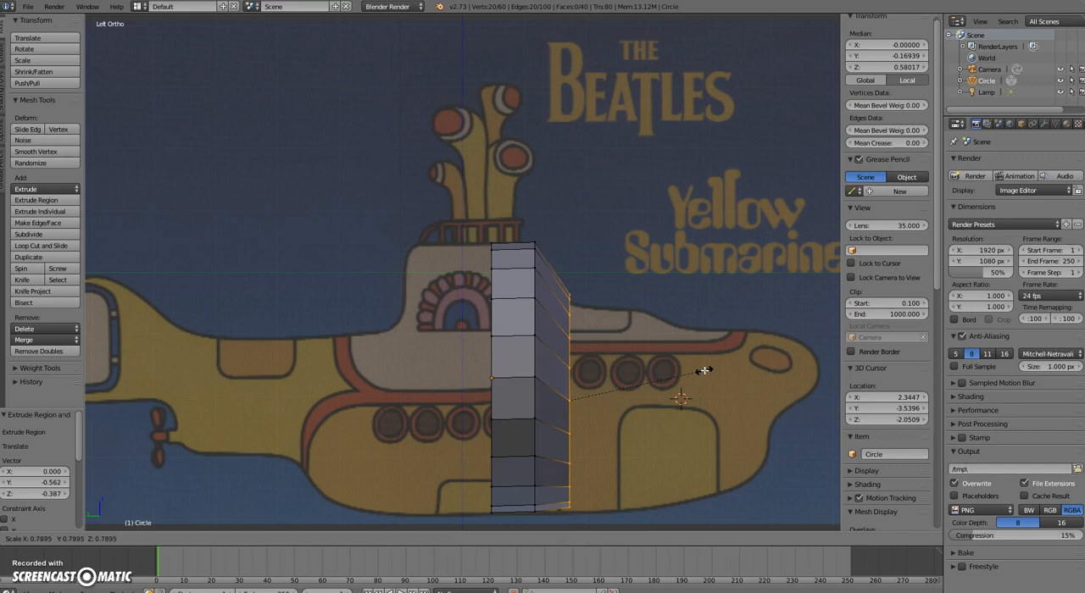
left_click(705, 370)
key("g")
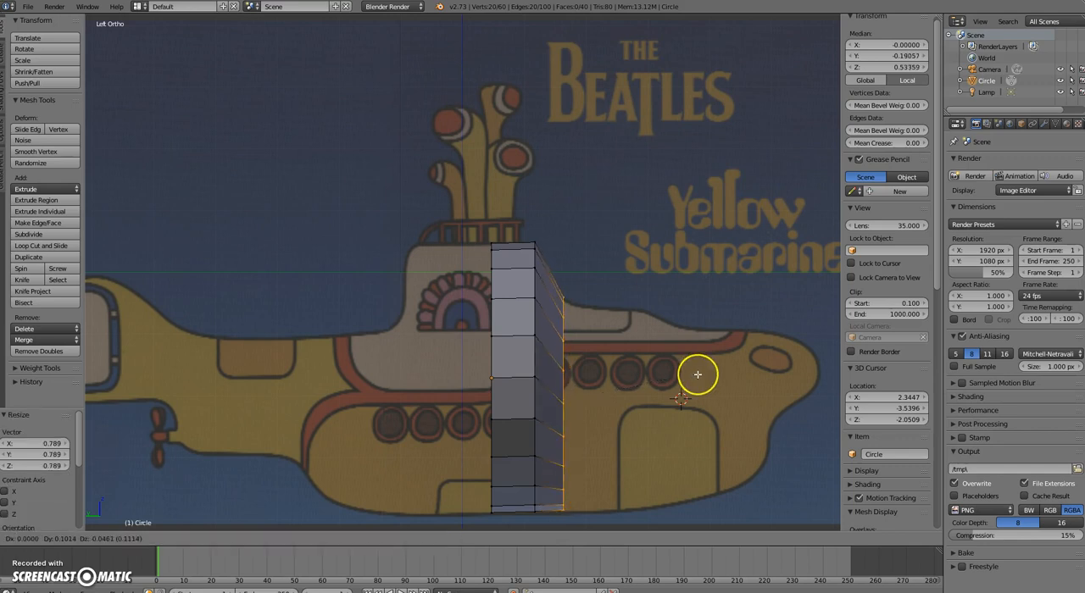
left_click(697, 374)
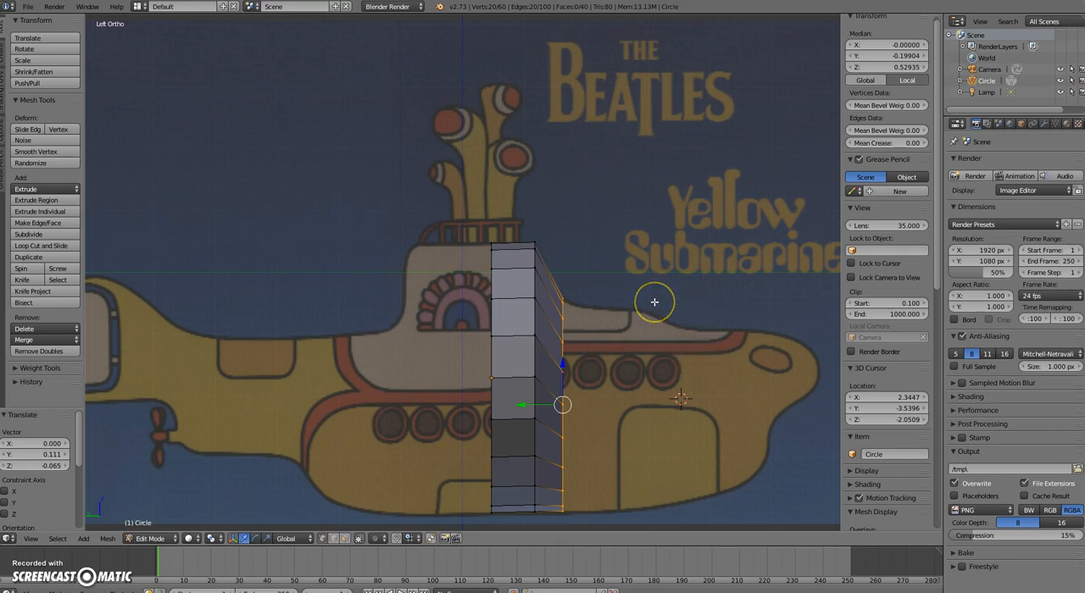
Switch the viewport shading to wireframe so the submarine image can be seen through the mesh
left_click(195, 540)
left_click(214, 512)
left_click(213, 507)
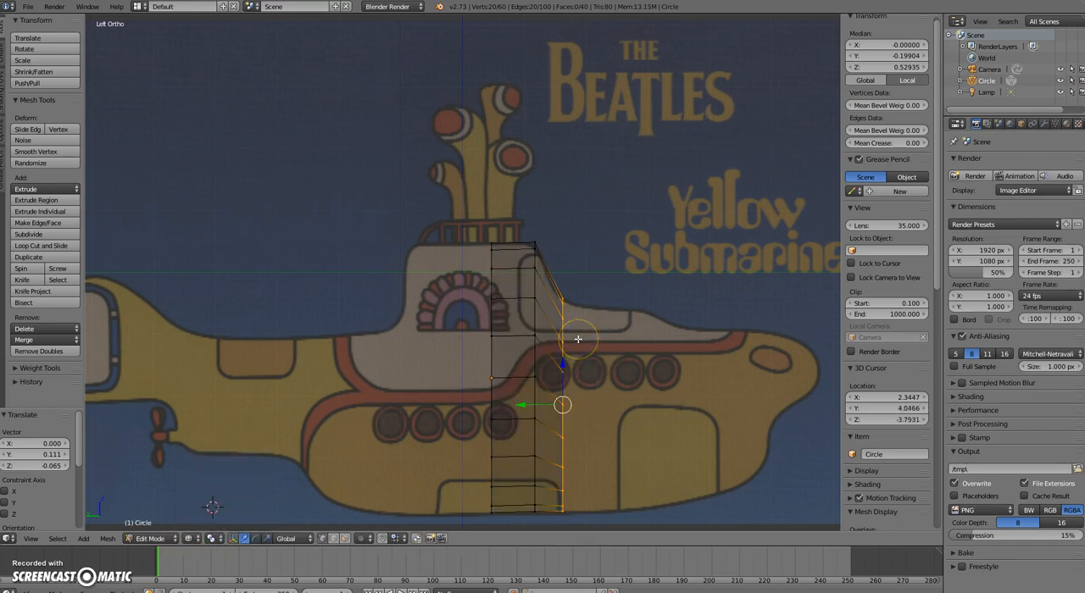
Extrude the front ring farther toward the bow by about -1.244 along Y and -0.111 along Z
left_click(599, 356)
key("e")
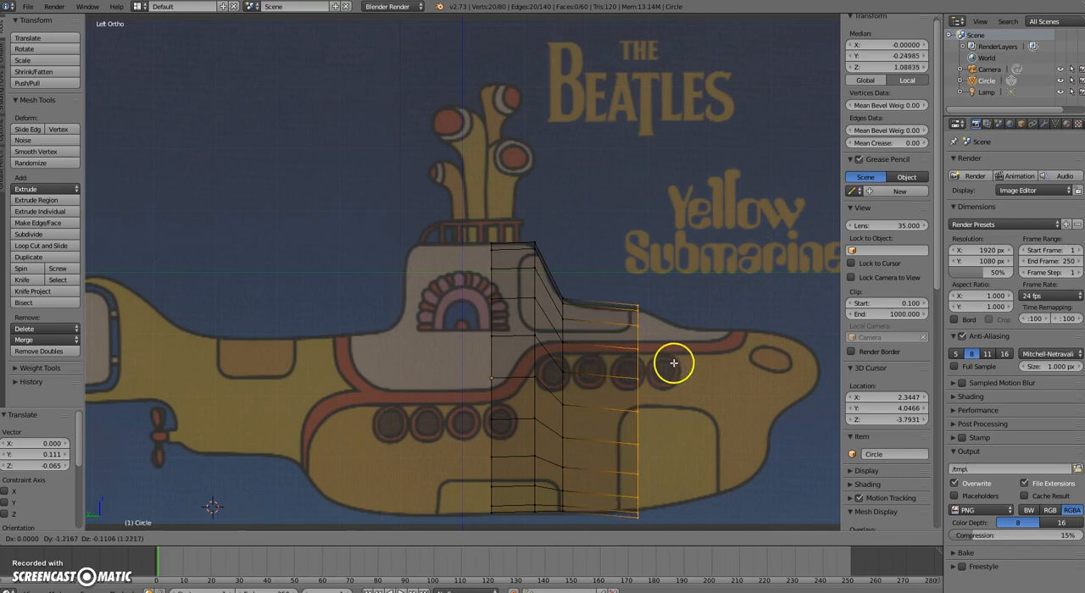
left_click(674, 363)
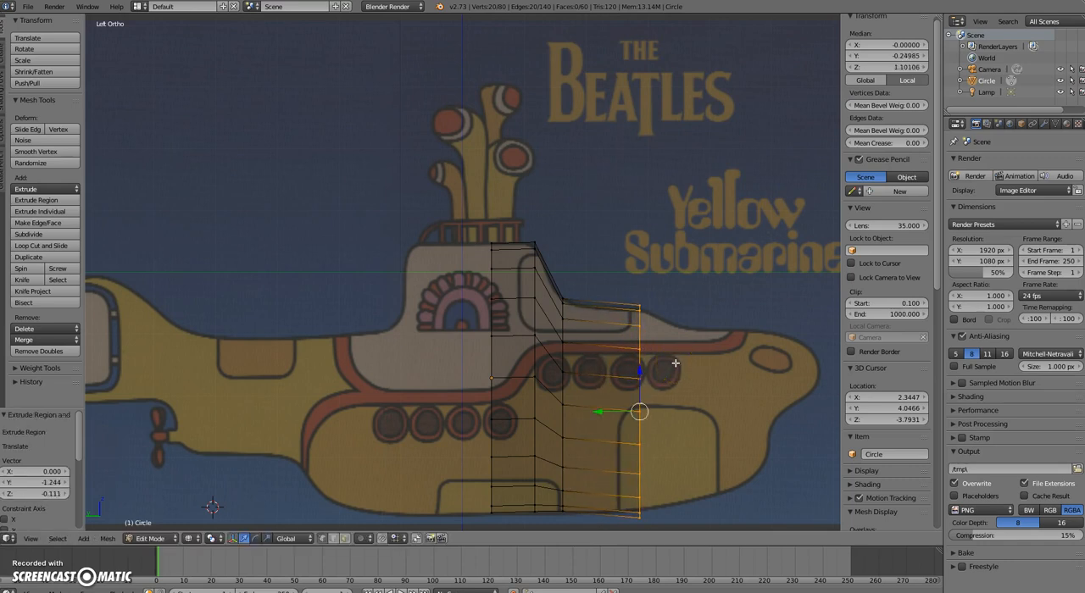
Fit the new front ring to the hull outline by scaling it 0.920, raising it 0.028 along Z and scaling it 1.029
key("s")
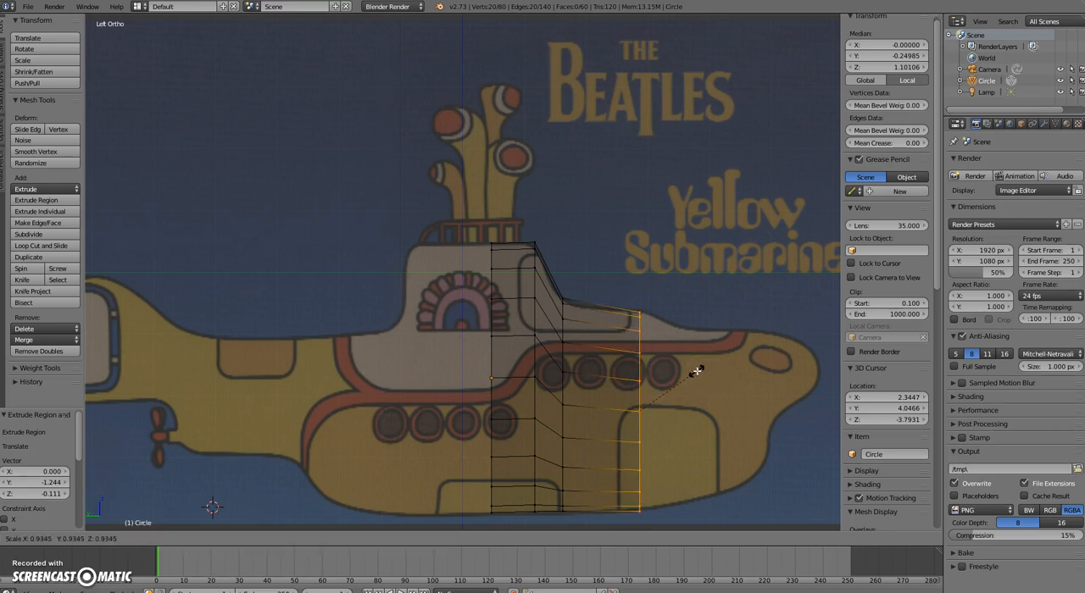
left_click(695, 371)
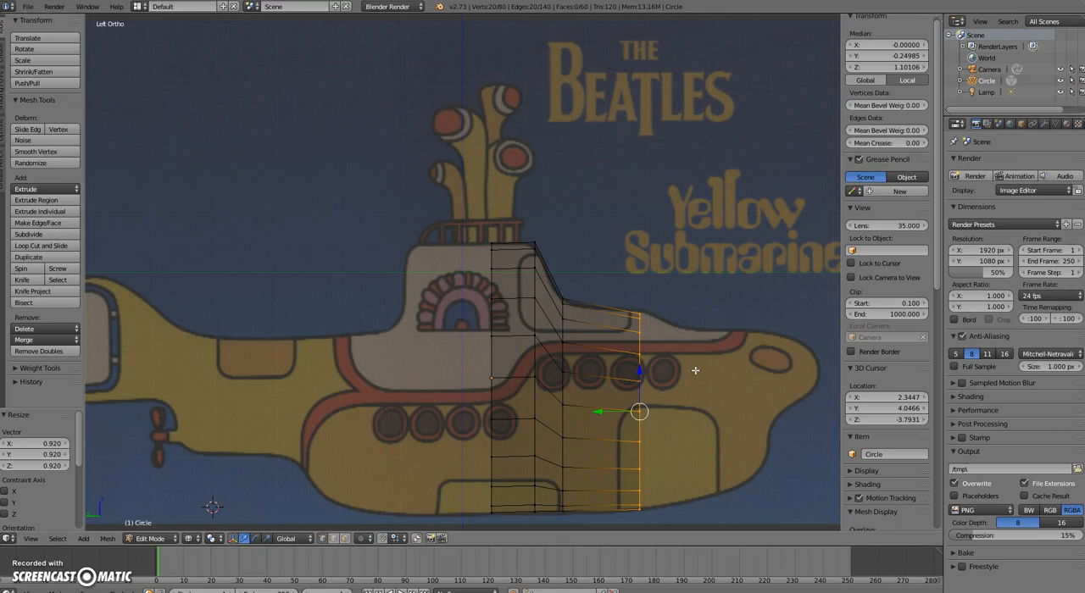
key("g")
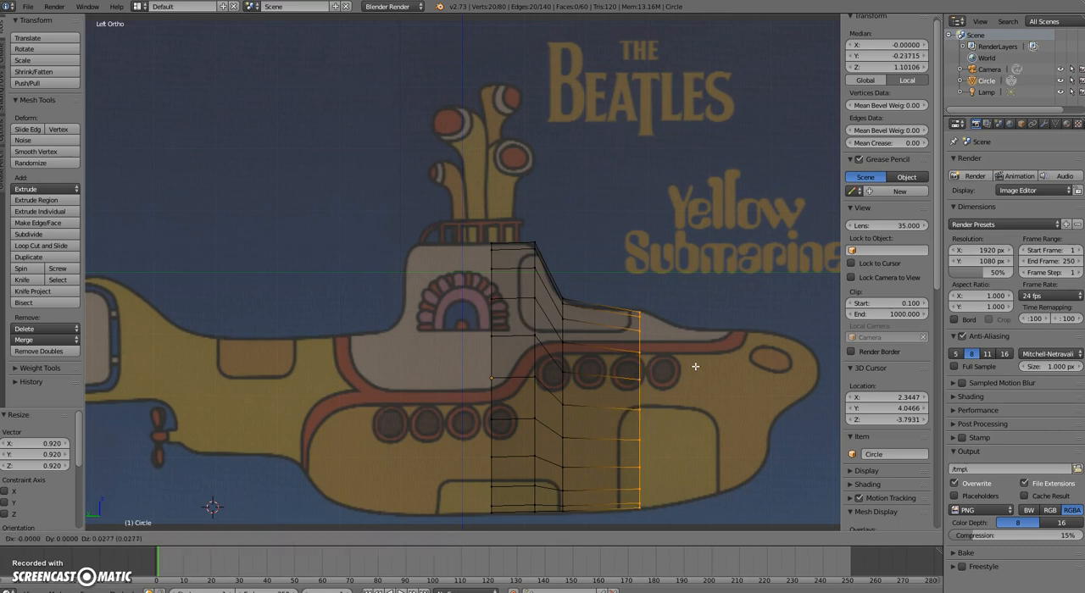
left_click(695, 366)
key("s")
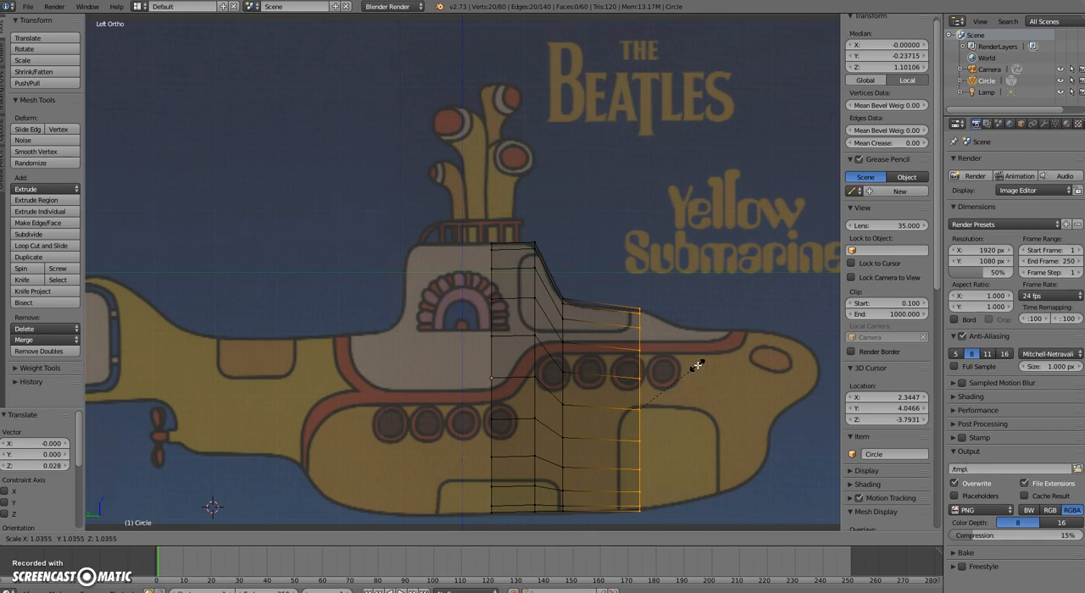
left_click(697, 366)
Inspect the extruded hull sections from an oblique angle in solid shading, and return to the left view
mouse_move(733, 381)
middle_mouse_down()
mouse_move(693, 395)
mouse_move(686, 376)
mouse_move(632, 375)
mouse_move(444, 328)
mouse_move(482, 358)
mouse_move(622, 366)
middle_mouse_up()
key("z")
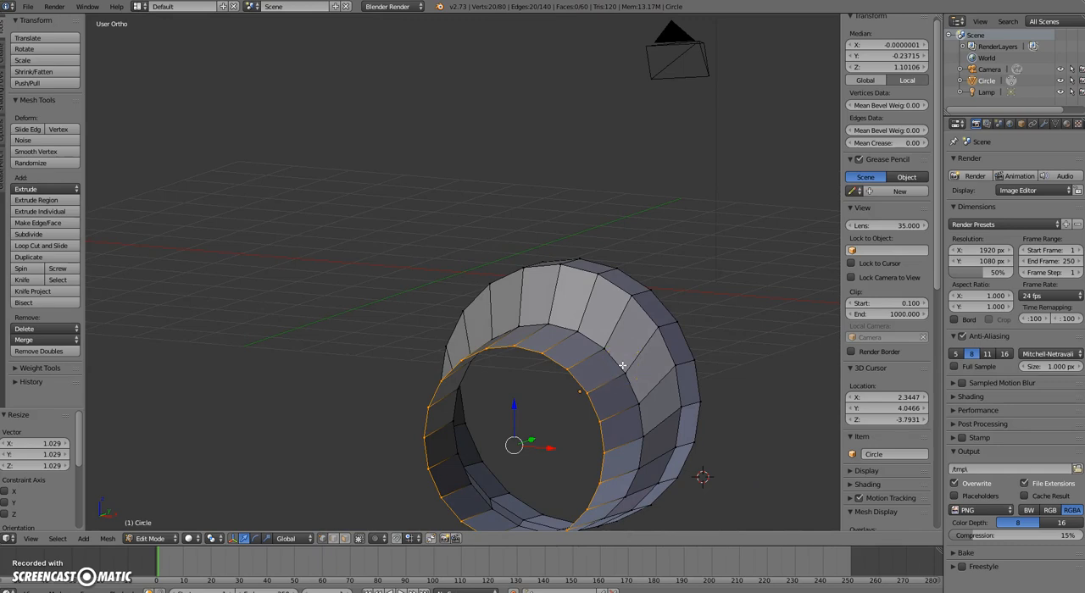
key("ctrl+KP_3")
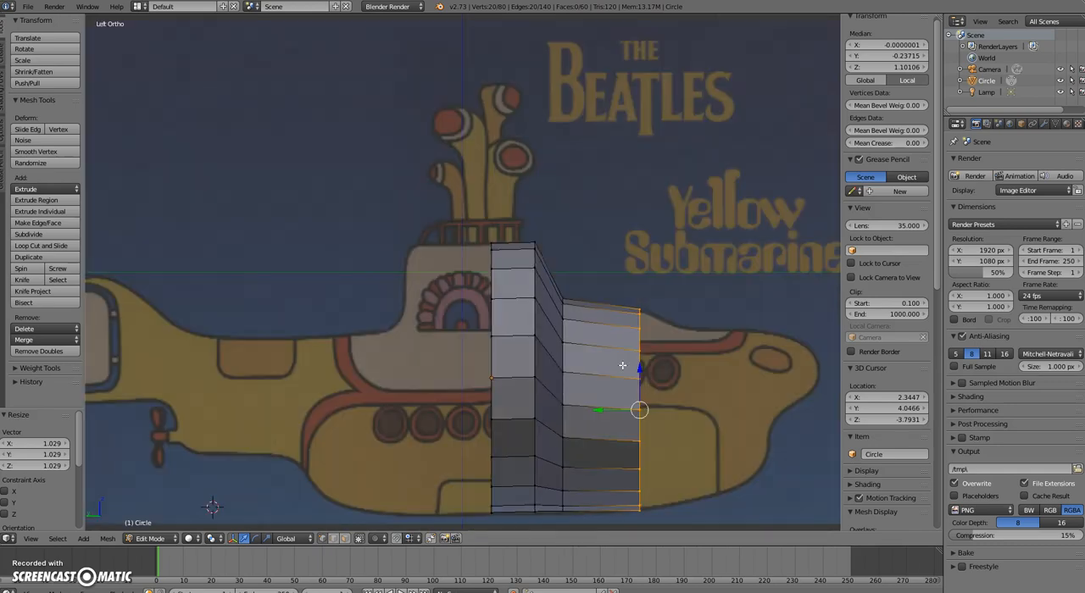